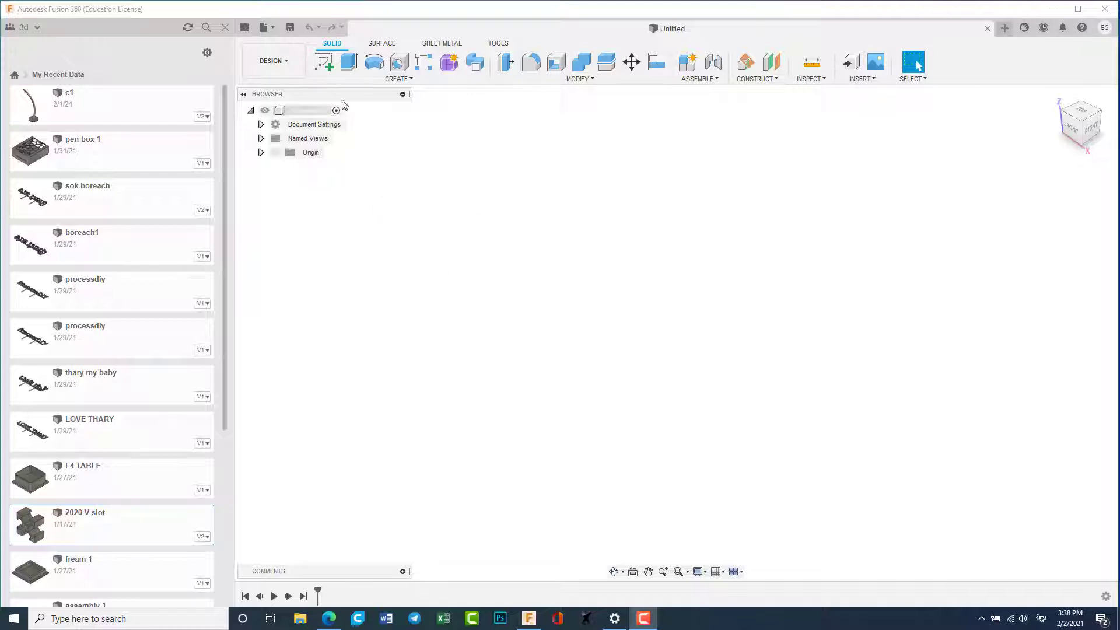
Step: Hide the Data Panel, create a new blank design, and start a sketch with origin planes shown
{"action": "left_click", "coordinate": [226, 31]}
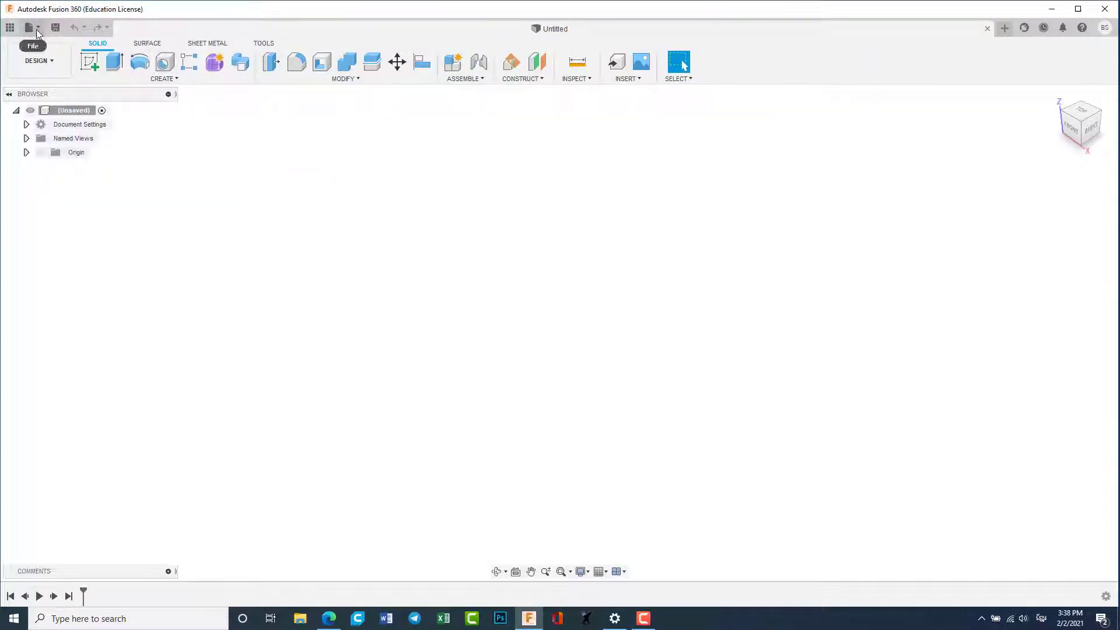
{"action": "left_click", "coordinate": [36, 30]}
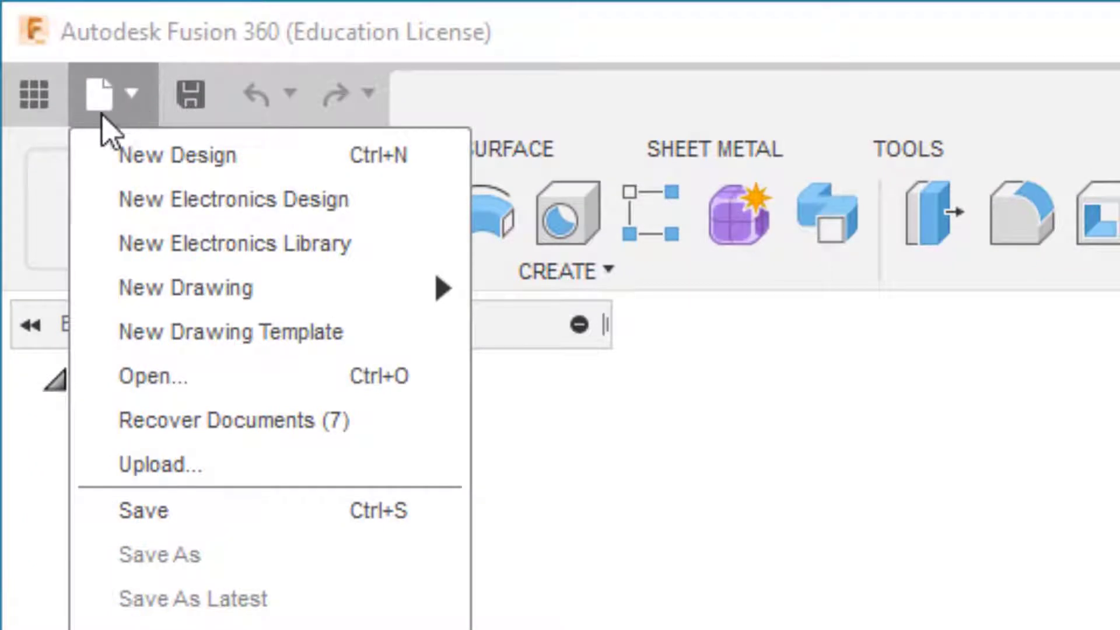
{"action": "left_click", "coordinate": [134, 156]}
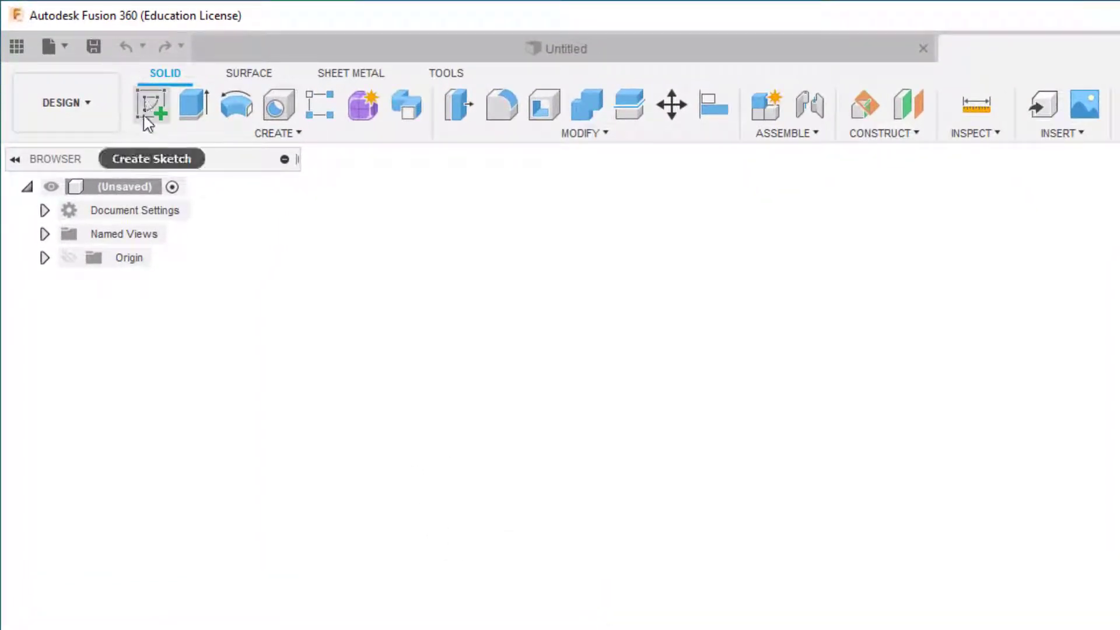
{"action": "mouse_move", "coordinate": [152, 106]}
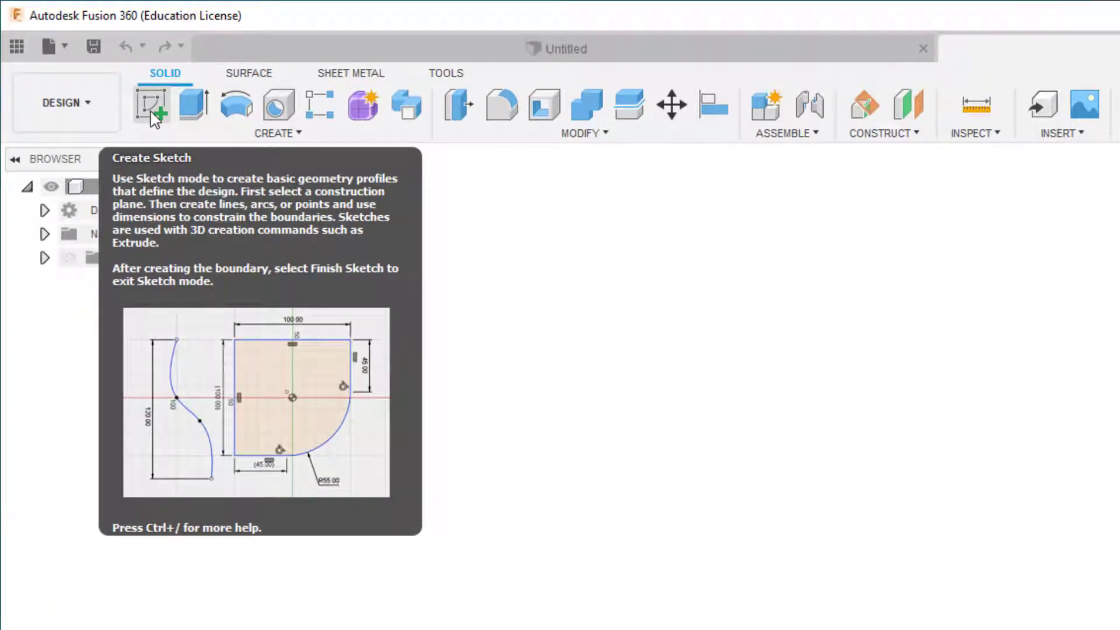
{"action": "left_click", "coordinate": [154, 116]}
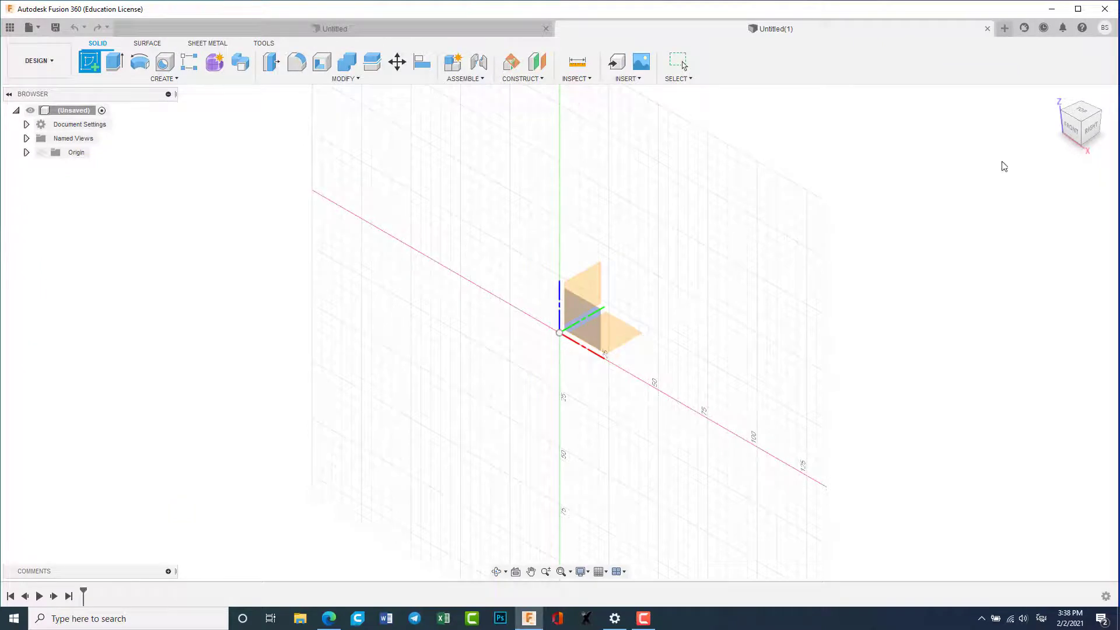
{"action": "mouse_move", "coordinate": [1083, 124]}
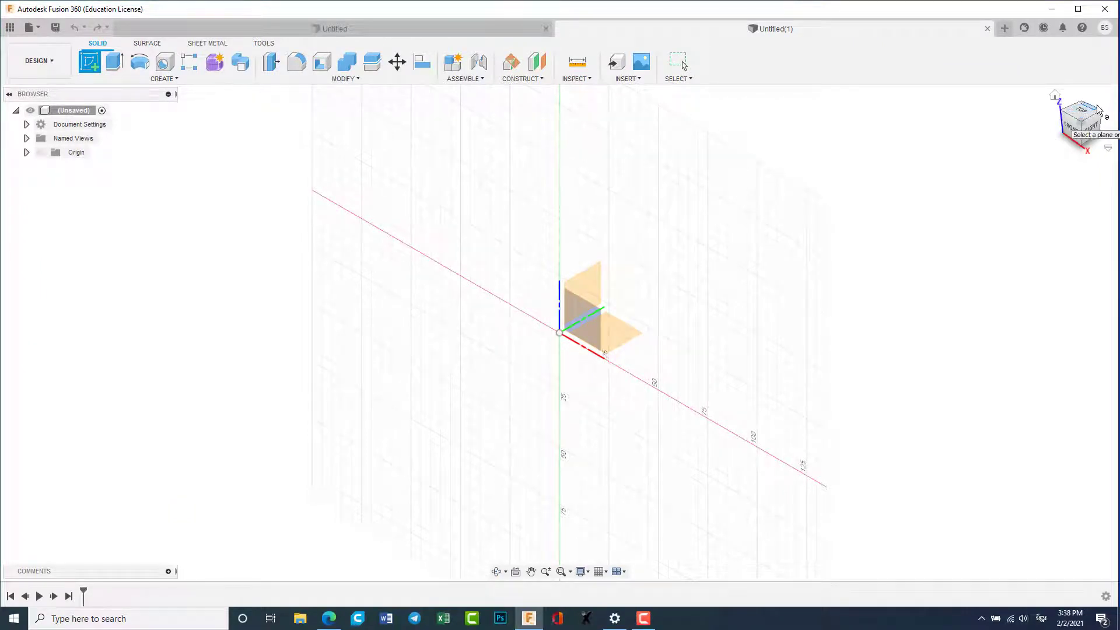
{"action": "left_click", "coordinate": [1083, 140]}
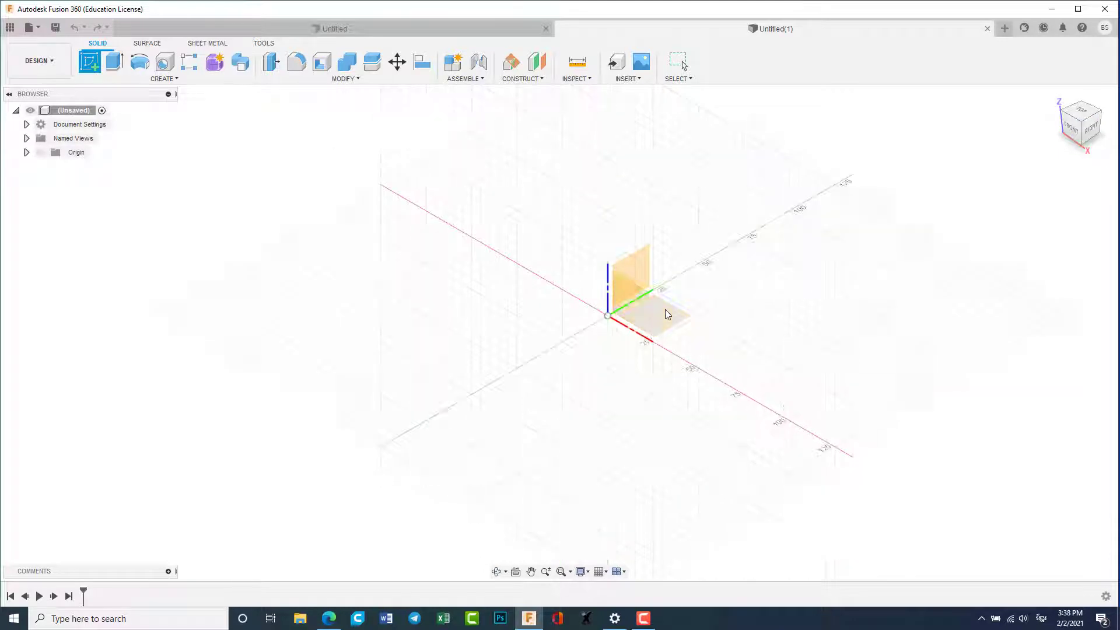
Step: Start a sketch on the XY plane and pin Circumscribed Polygon to the sketch toolbar
{"action": "left_click", "coordinate": [661, 316]}
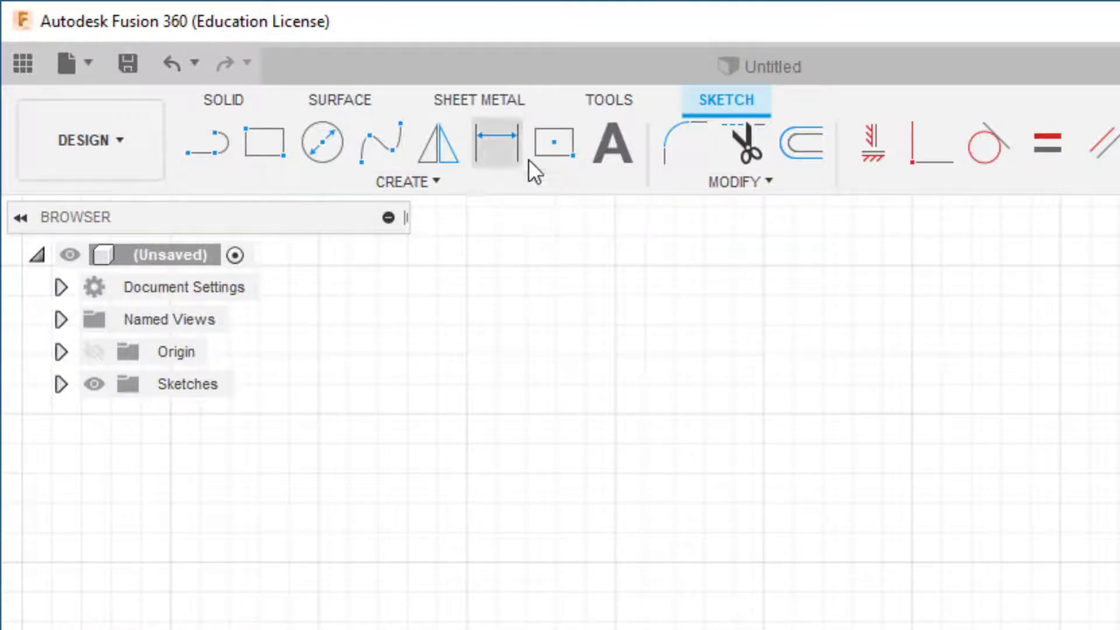
{"action": "left_click", "coordinate": [516, 186]}
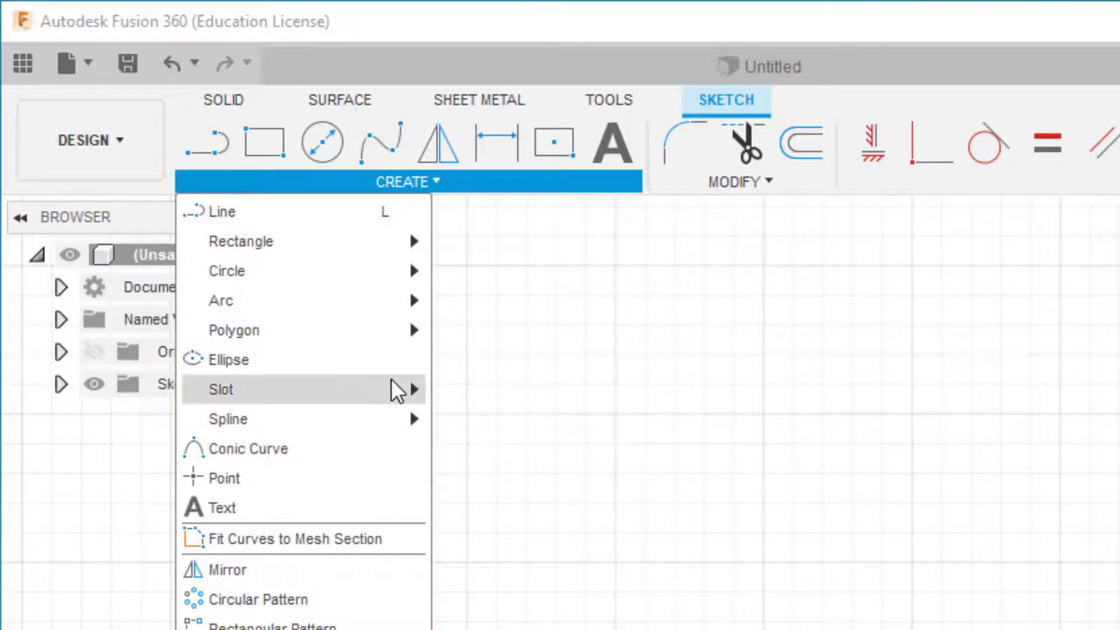
{"action": "mouse_move", "coordinate": [234, 330]}
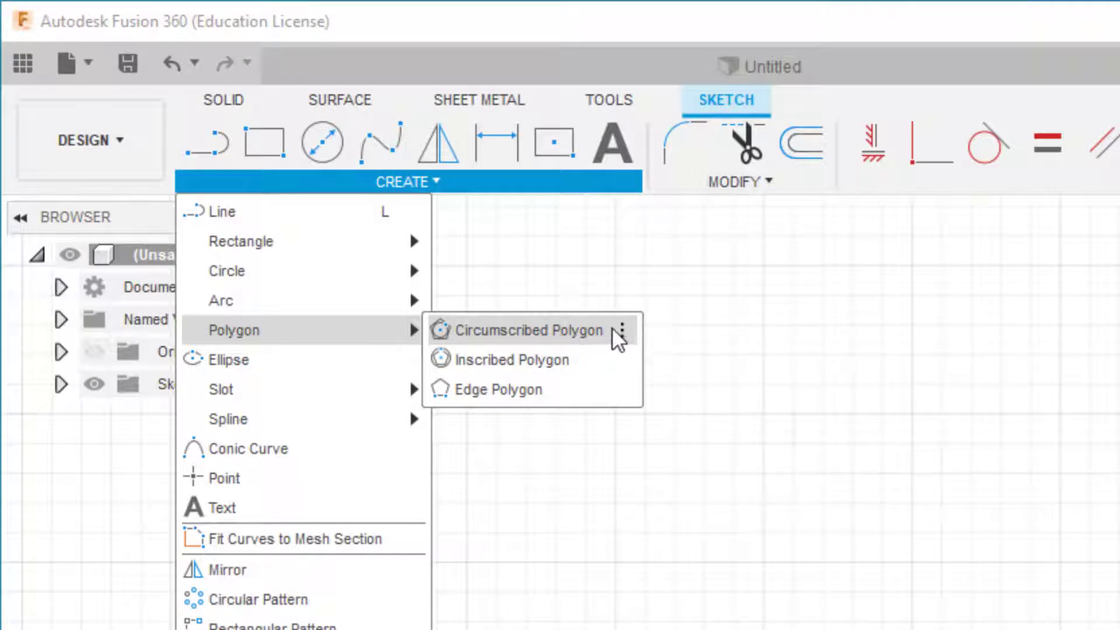
{"action": "left_click", "coordinate": [622, 330]}
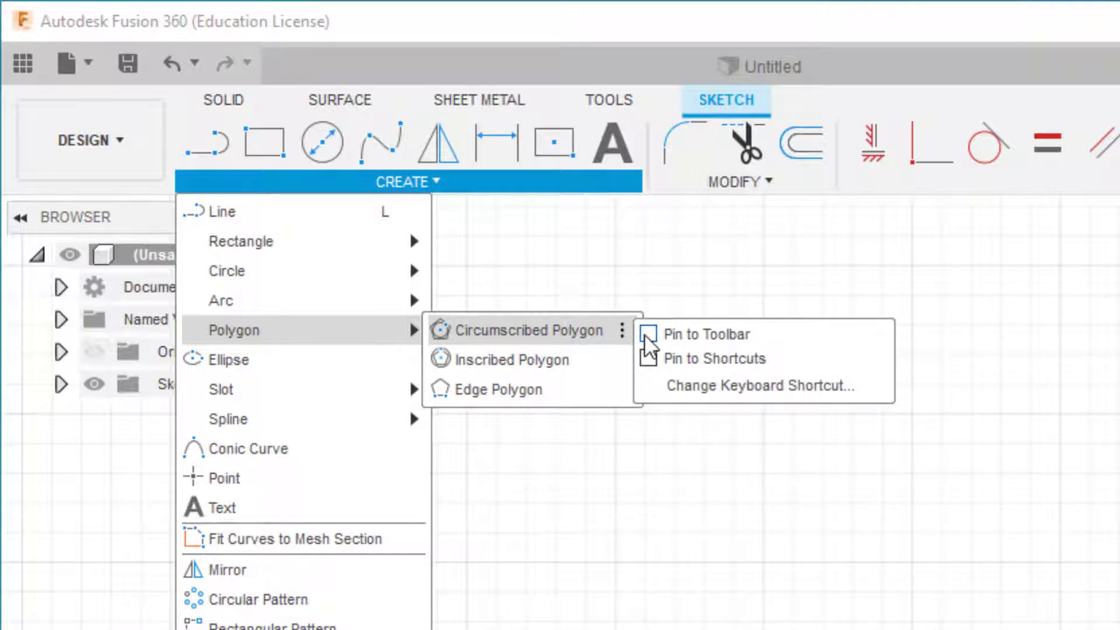
{"action": "left_click", "coordinate": [645, 334]}
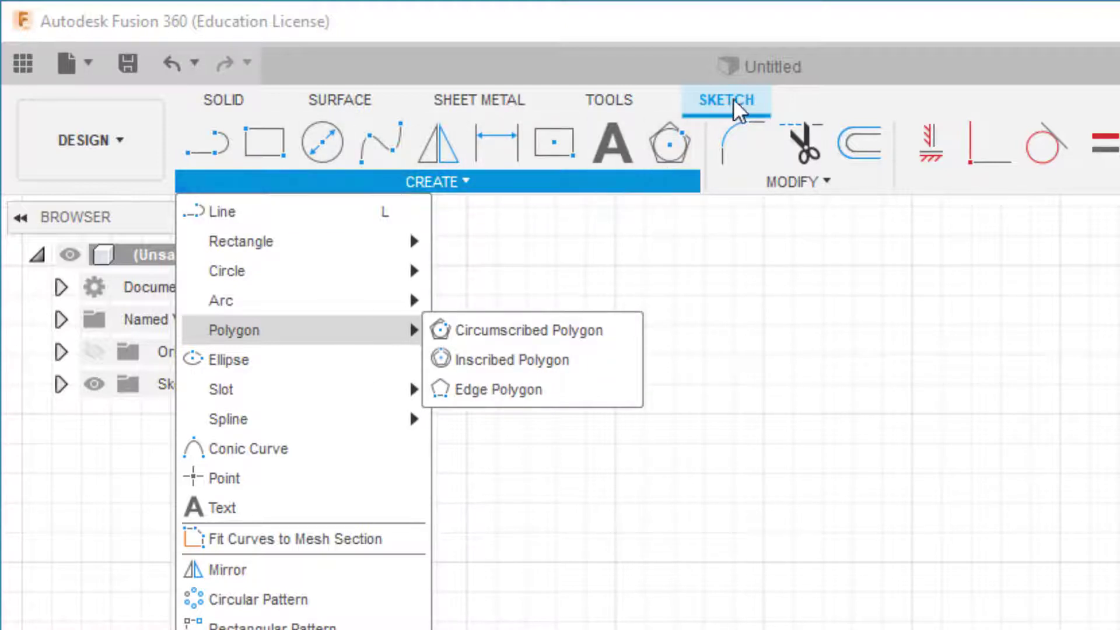
{"action": "left_click", "coordinate": [638, 357]}
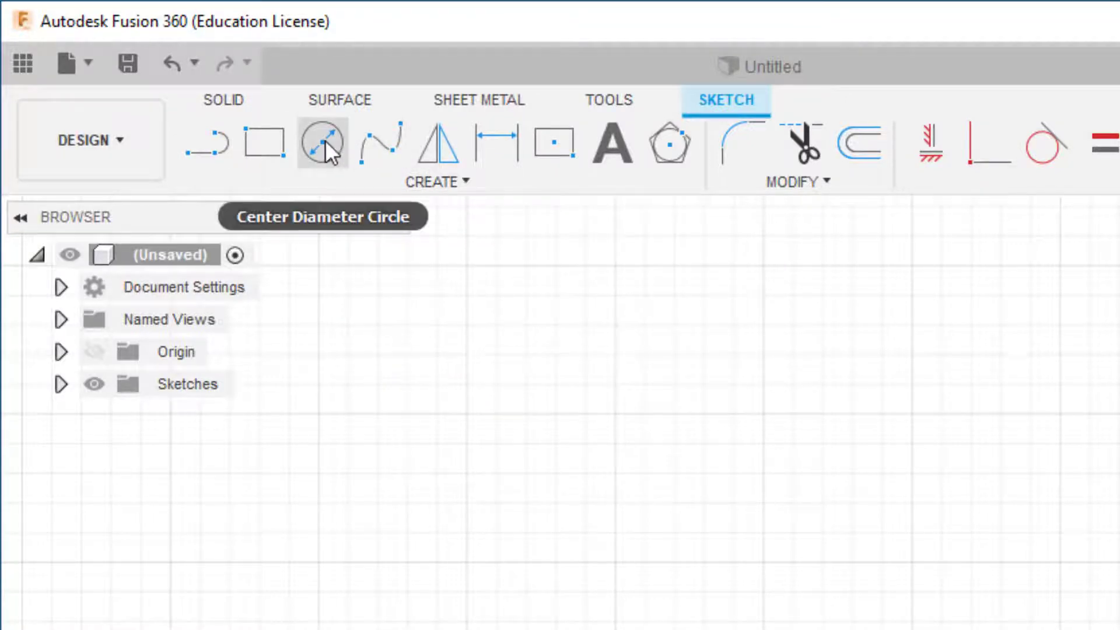
Step: Draw a 30 mm diameter centre-diameter circle at the origin
{"action": "left_click", "coordinate": [324, 143]}
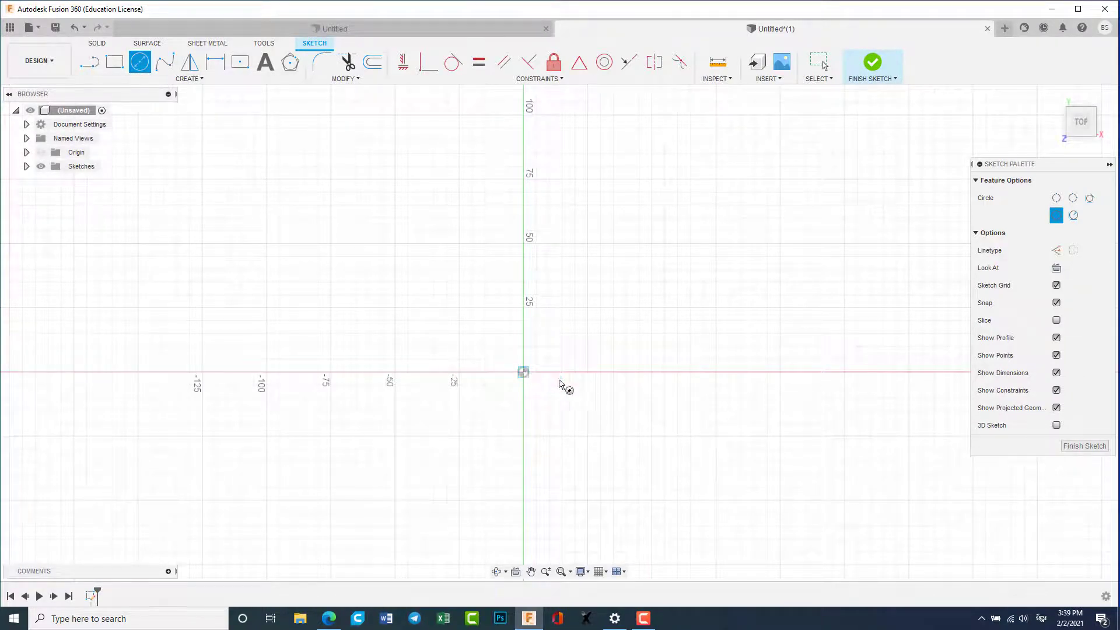
{"action": "left_click", "coordinate": [523, 371]}
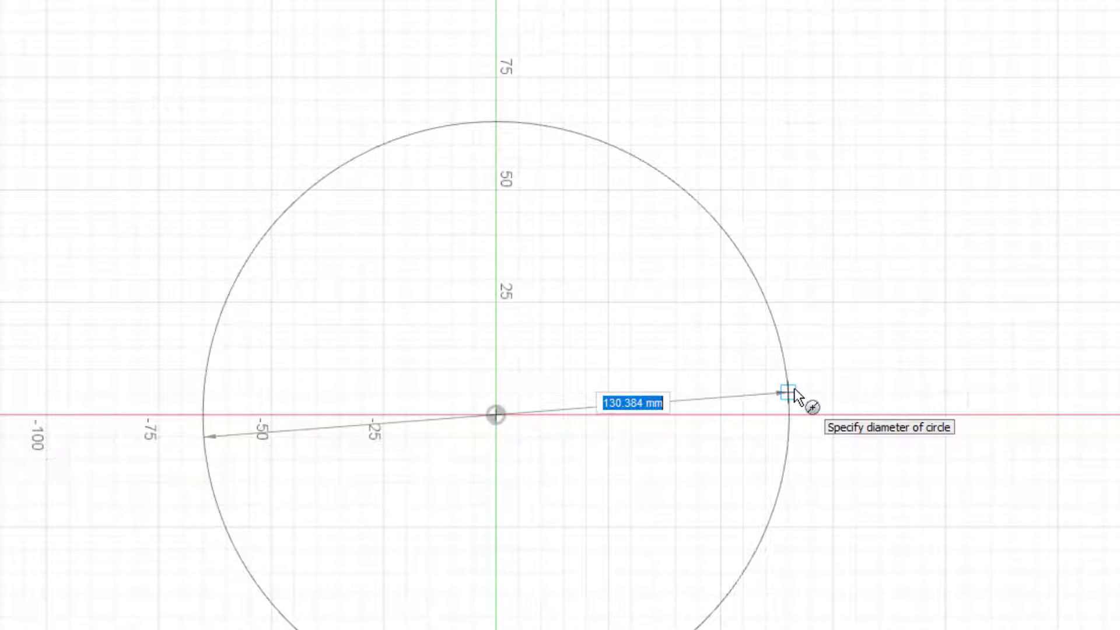
{"action": "key", "text": "BackSpace"}
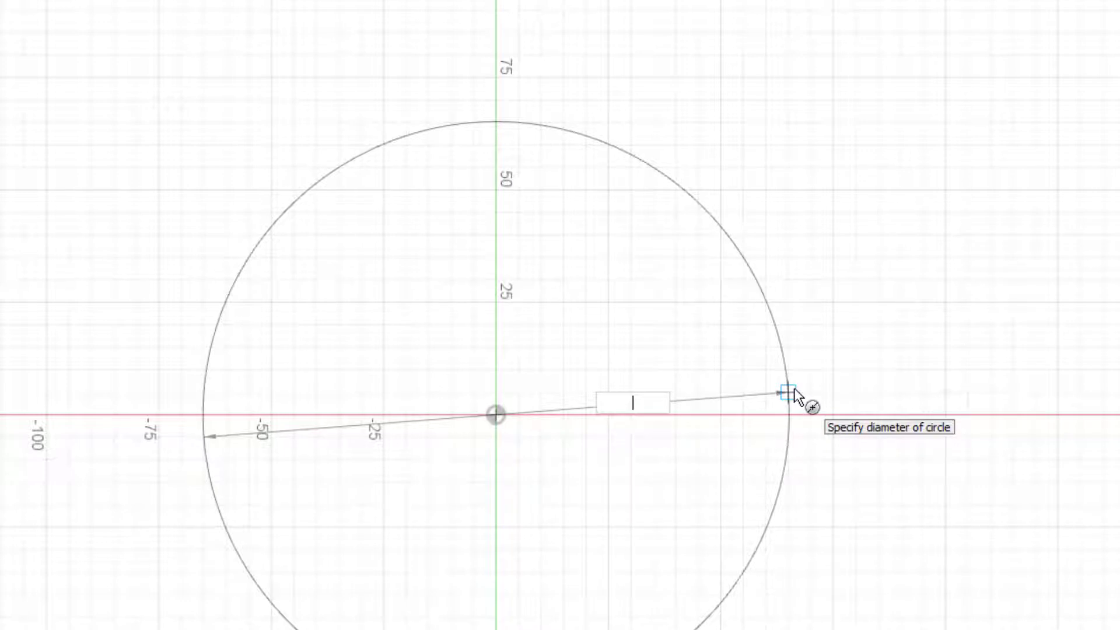
{"action": "type", "text": "30"}
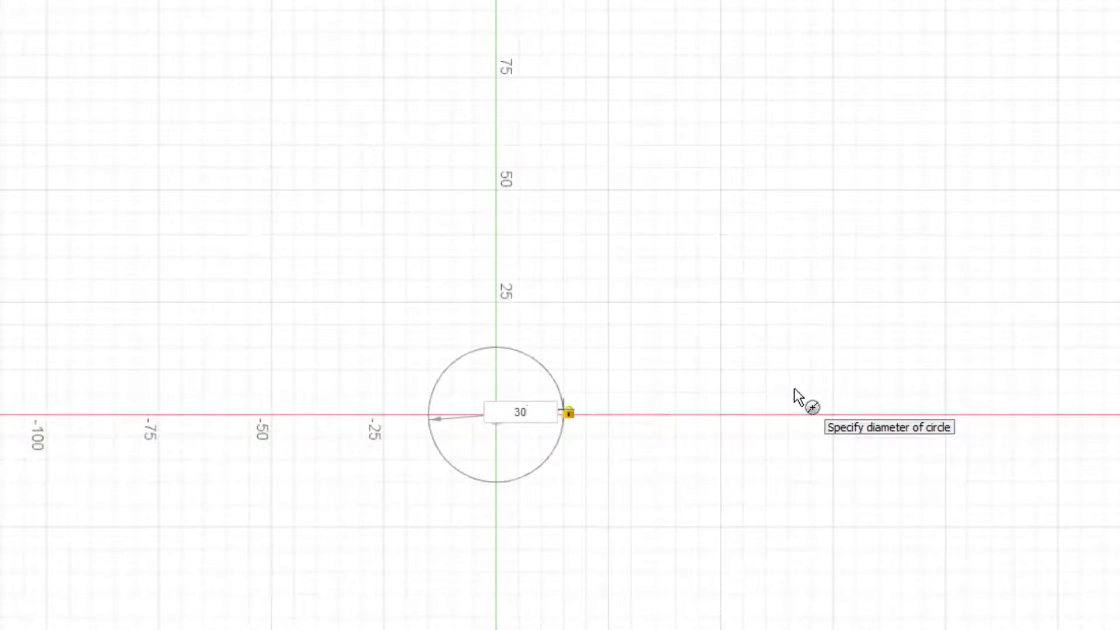
{"action": "key", "text": "BackSpace"}
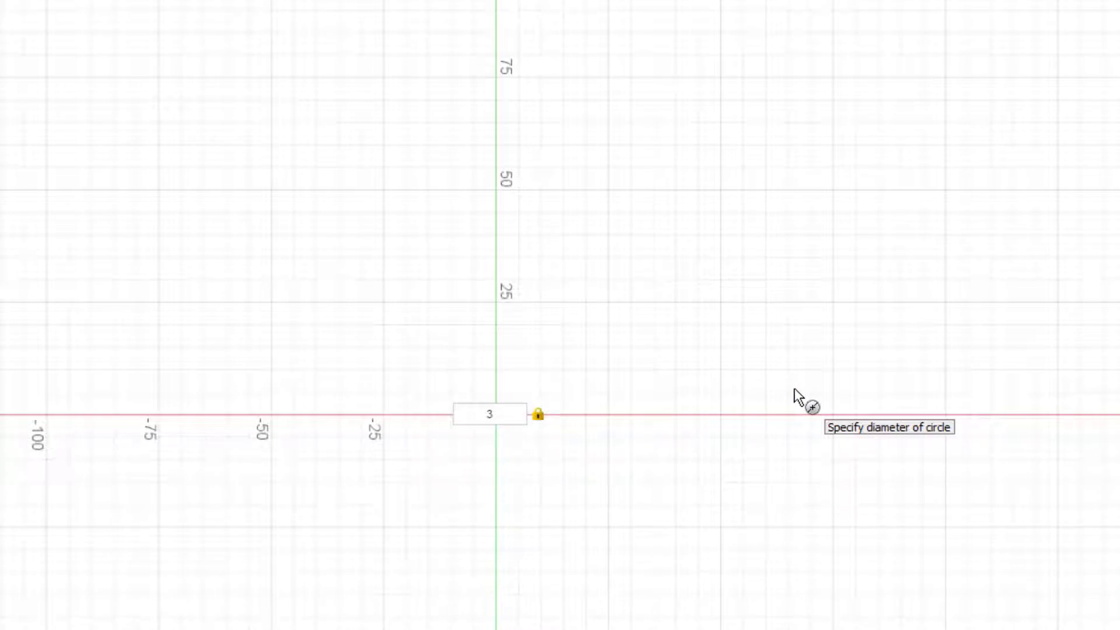
{"action": "type", "text": "0"}
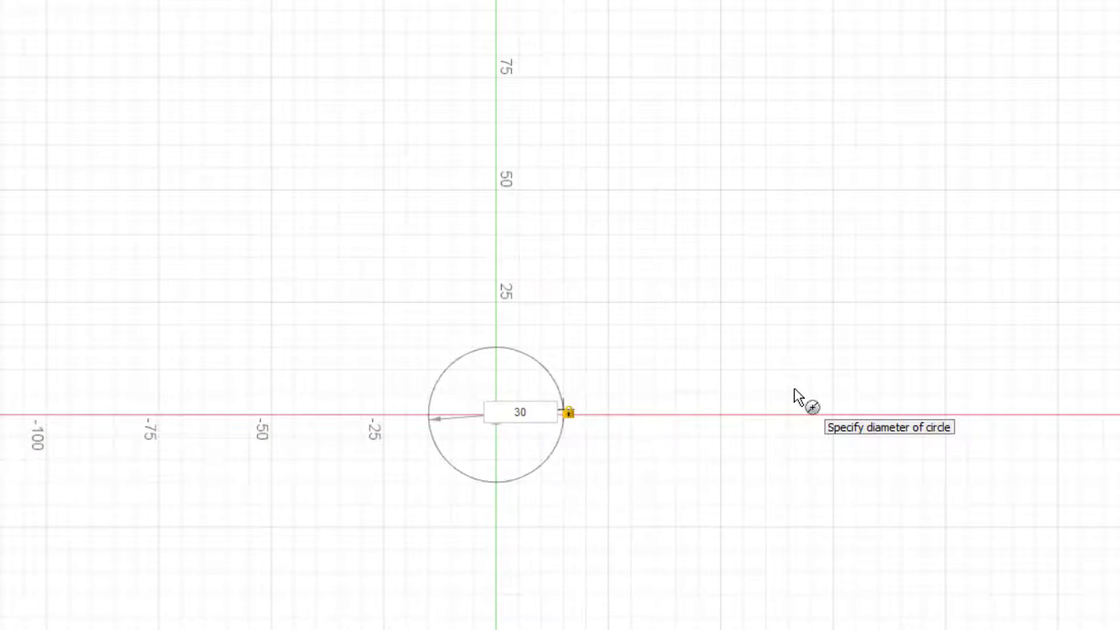
{"action": "key", "text": "Return"}
{"action": "key", "text": "Escape"}
Step: Finish the sketch containing the 30 mm circle
{"action": "scroll", "coordinate": [534, 441], "scroll_direction": "up", "scroll_amount": 3}
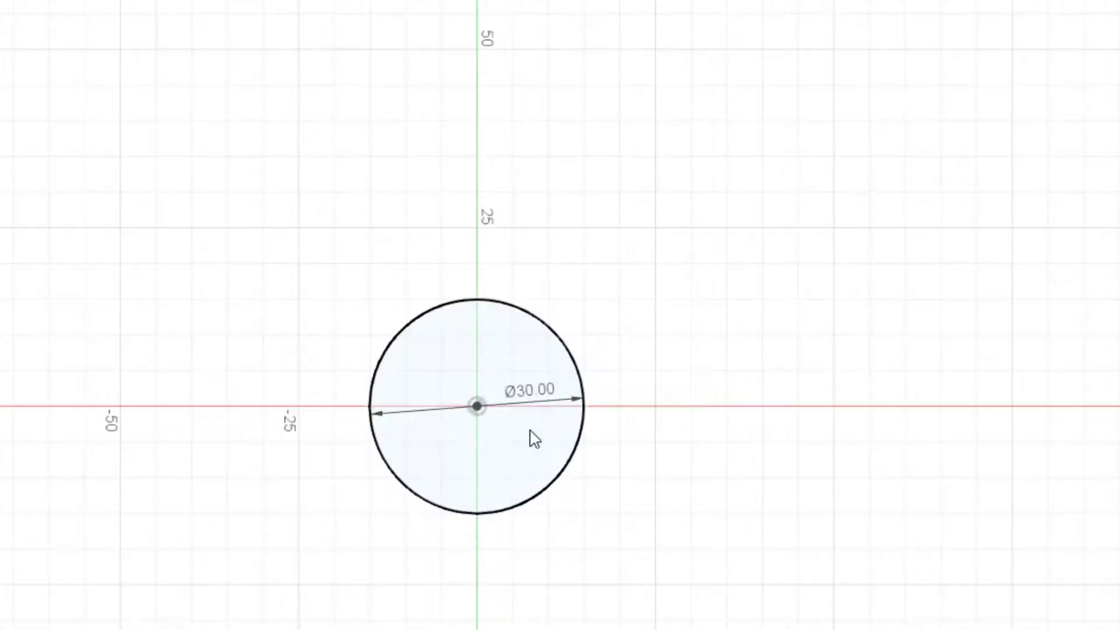
{"action": "scroll", "coordinate": [540, 425], "scroll_direction": "down", "scroll_amount": 1}
{"action": "scroll", "coordinate": [540, 426], "scroll_direction": "down", "scroll_amount": 1}
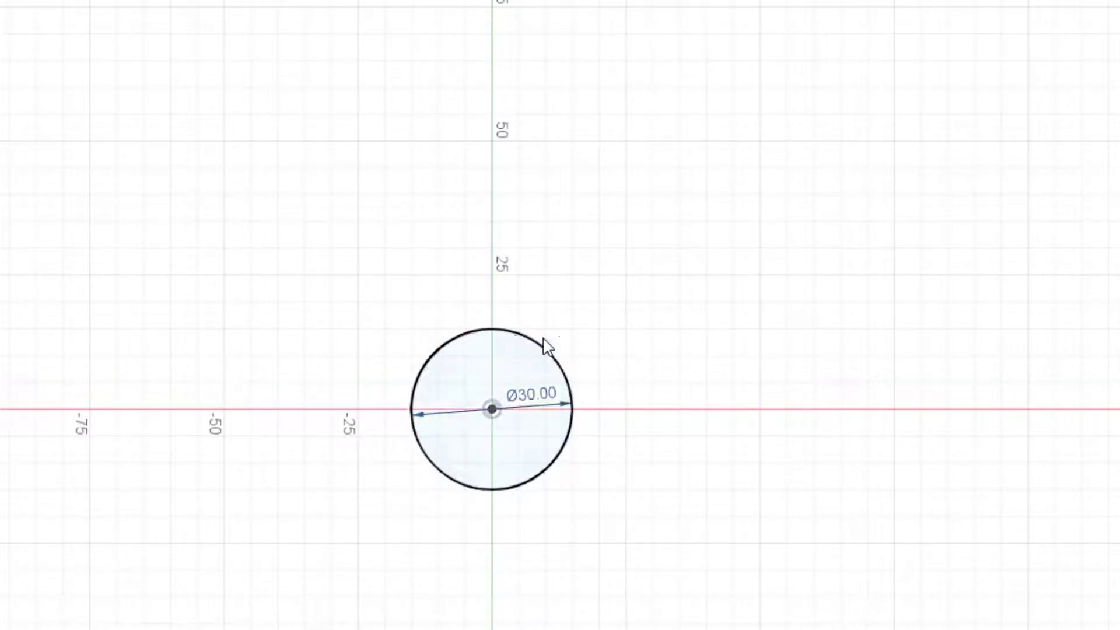
{"action": "scroll", "coordinate": [830, 415], "scroll_direction": "up", "scroll_amount": 2}
{"action": "scroll", "coordinate": [337, 406], "scroll_direction": "down", "scroll_amount": 1}
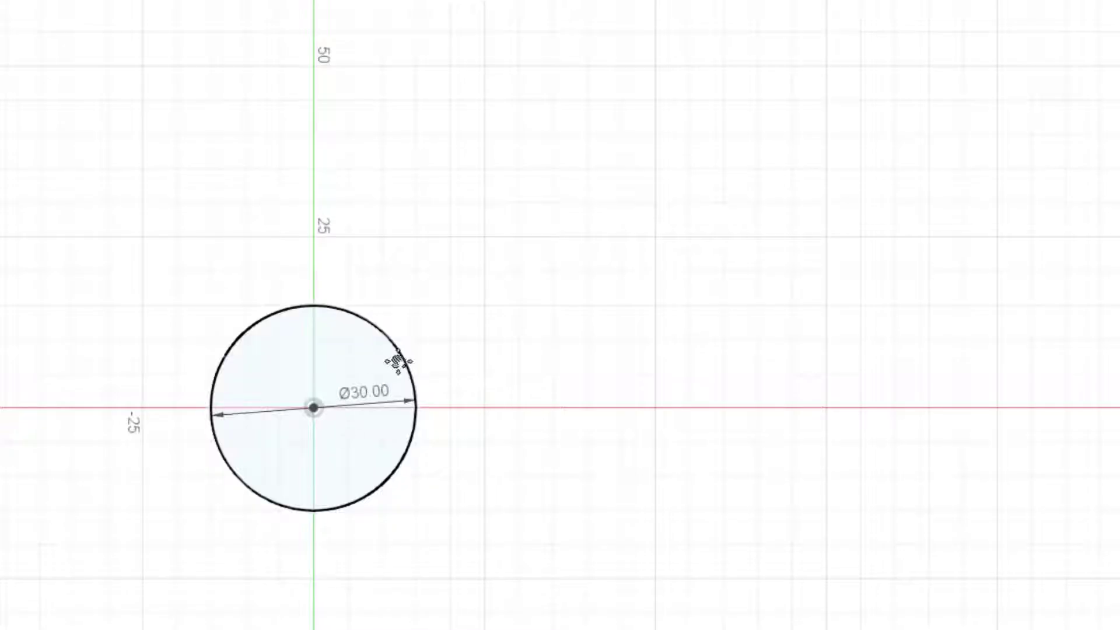
{"action": "middle_click_drag", "start_coordinate": [394, 362], "coordinate": [532, 328]}
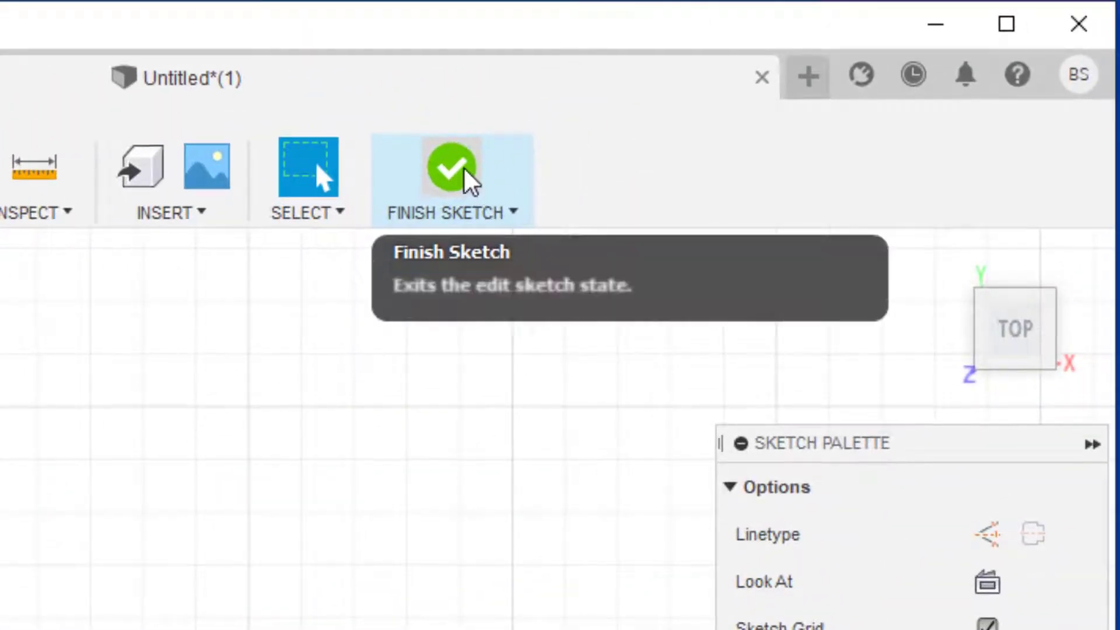
{"action": "left_click", "coordinate": [696, 111]}
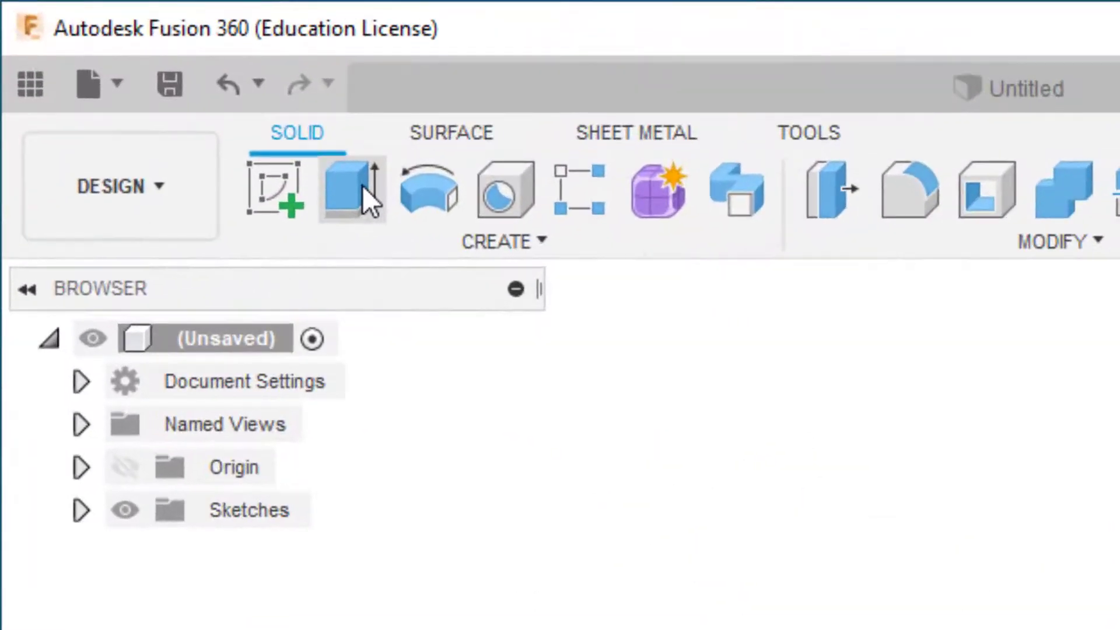
Step: Extrude the circle 50 mm into a solid cylinder and free-orbit to inspect it
{"action": "left_click", "coordinate": [362, 185]}
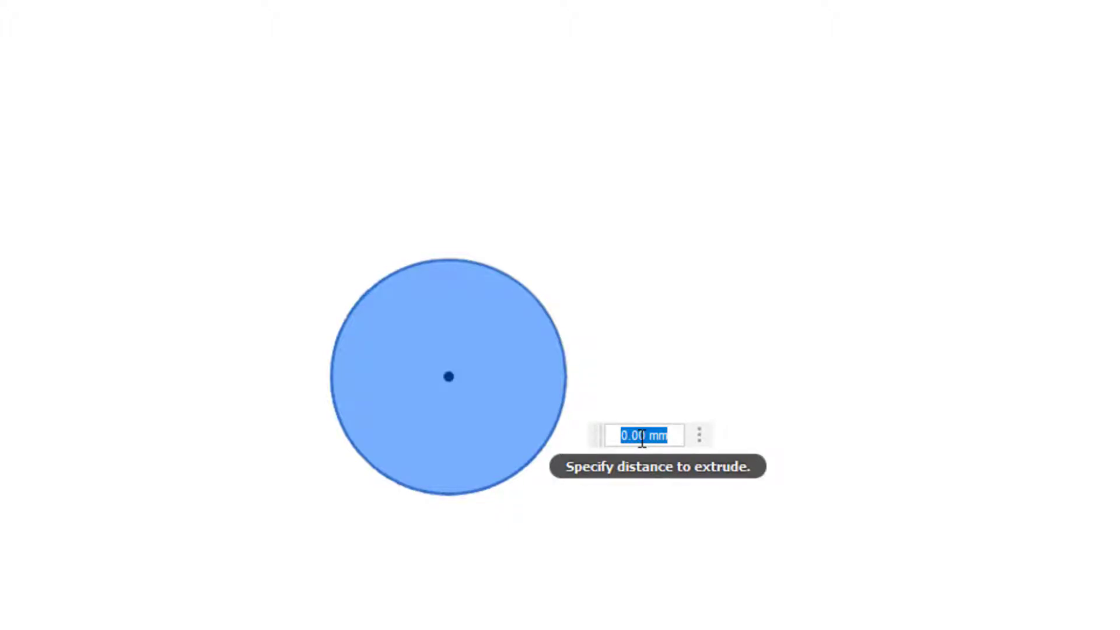
{"action": "type", "text": "50"}
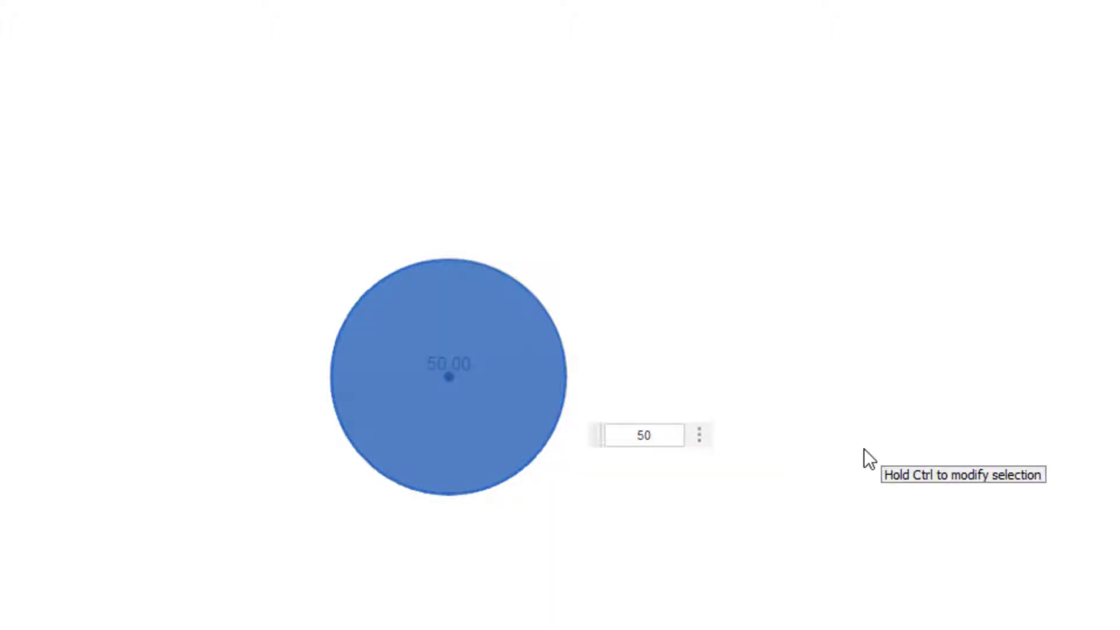
{"action": "key", "text": "Return"}
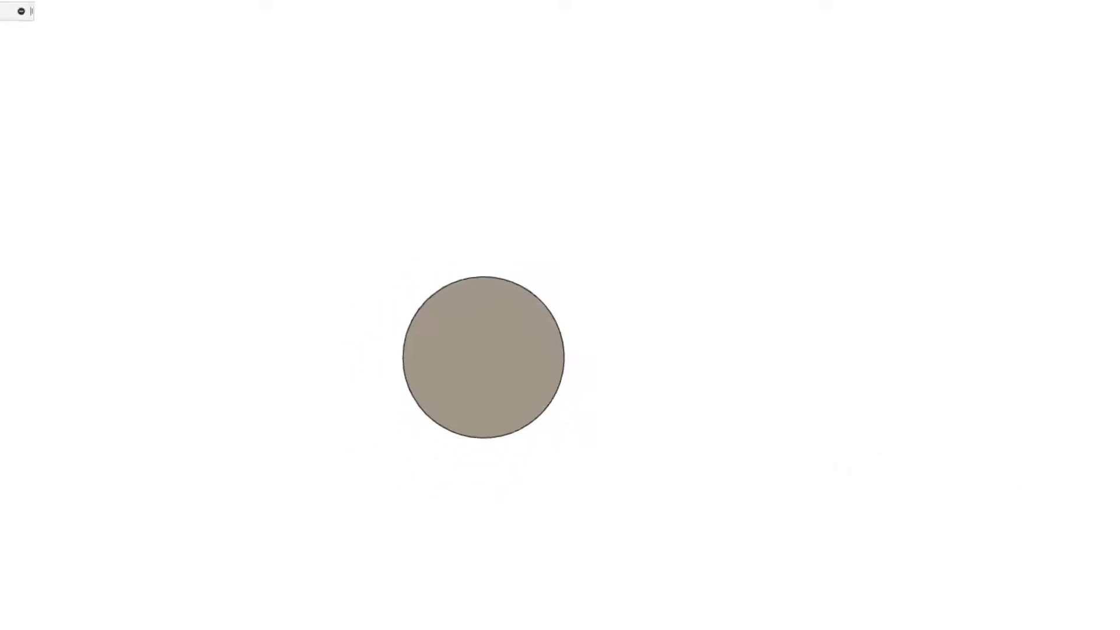
{"action": "left_click", "coordinate": [450, 512]}
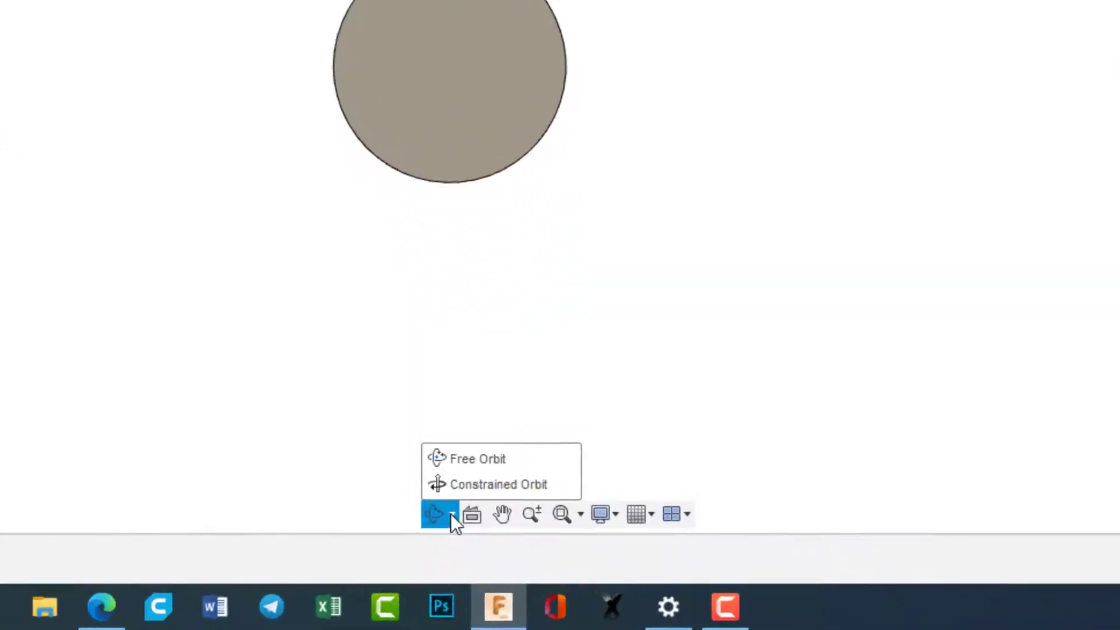
{"action": "left_click", "coordinate": [455, 458]}
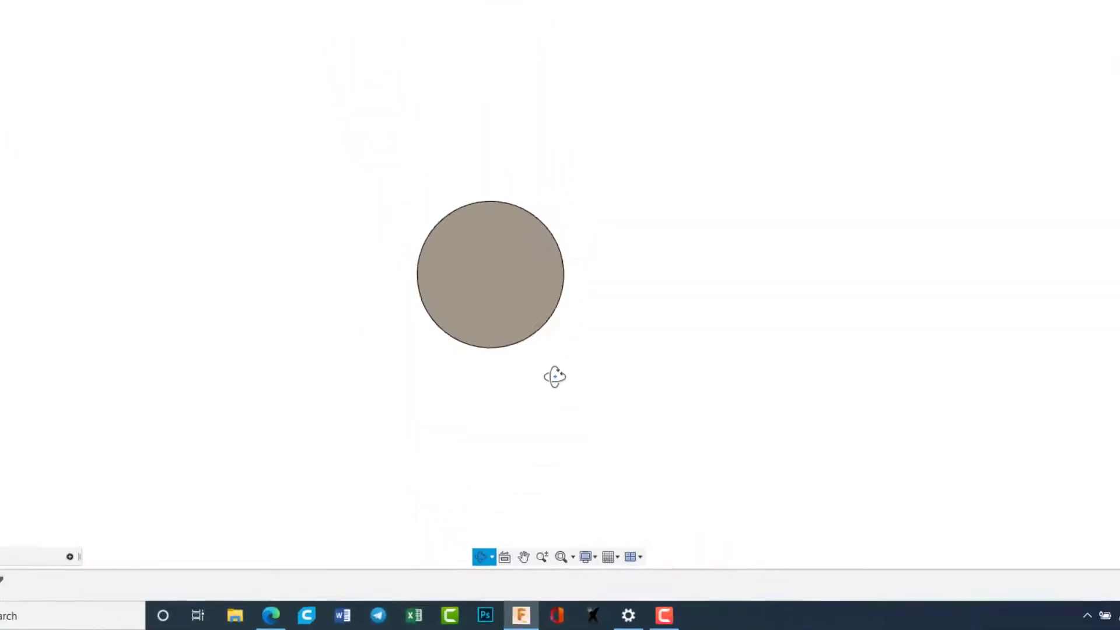
{"action": "mouse_move", "coordinate": [554, 375]}
{"action": "left_mouse_down"}
{"action": "mouse_move", "coordinate": [547, 340]}
{"action": "mouse_move", "coordinate": [510, 299]}
{"action": "left_mouse_up"}
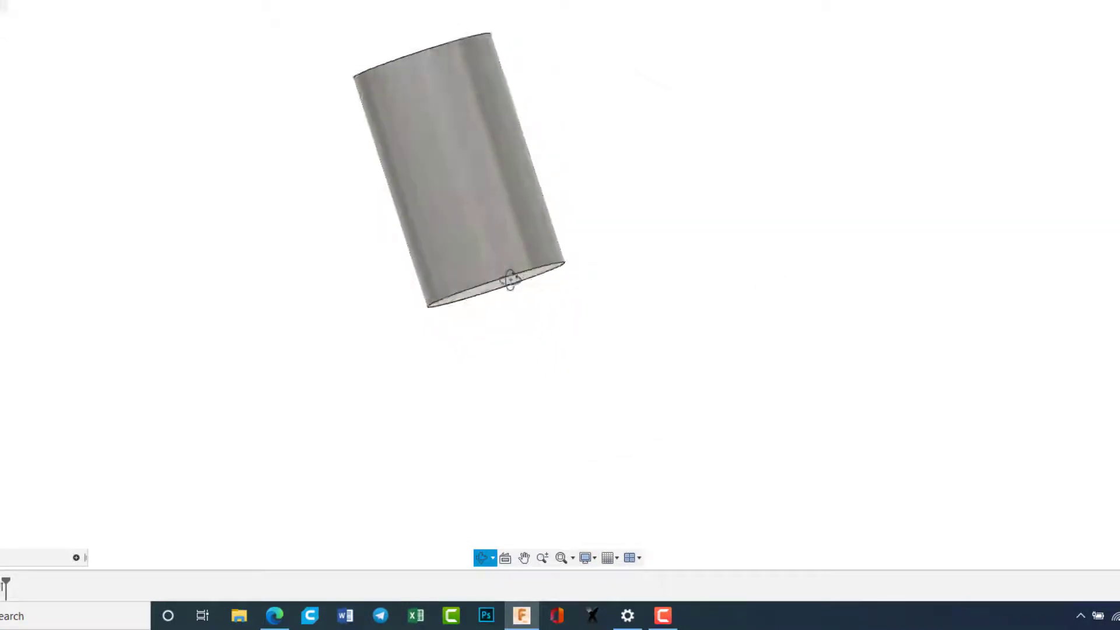
{"action": "left_click_drag", "start_coordinate": [510, 298], "coordinate": [440, 8]}
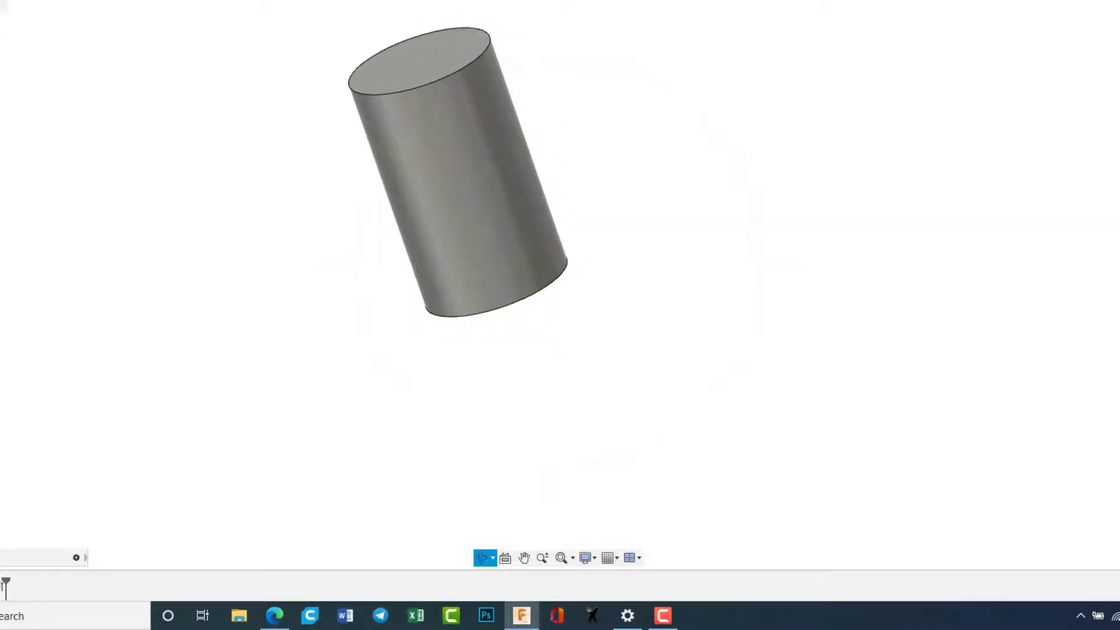
{"action": "left_click", "coordinate": [492, 558]}
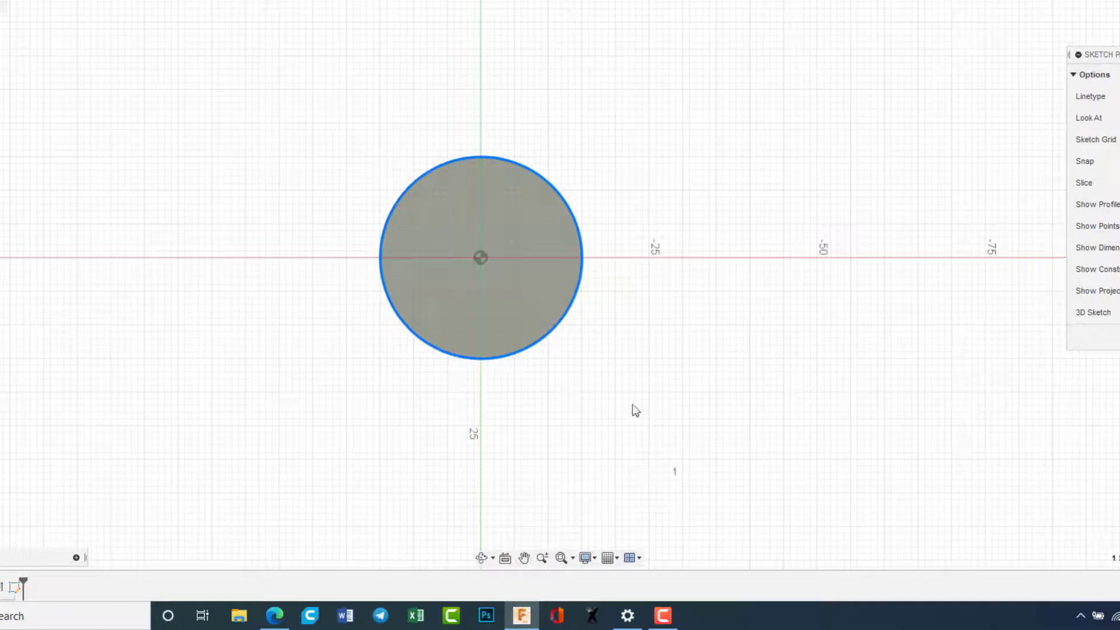
Step: Orbit to a 3D view, select the cylinder's top face, and finish the empty sketch
{"action": "left_click", "coordinate": [481, 557]}
{"action": "mouse_move", "coordinate": [657, 430]}
{"action": "left_mouse_down"}
{"action": "mouse_move", "coordinate": [649, 358]}
{"action": "mouse_move", "coordinate": [694, 440]}
{"action": "mouse_move", "coordinate": [675, 232]}
{"action": "mouse_move", "coordinate": [707, 245]}
{"action": "mouse_move", "coordinate": [698, 235]}
{"action": "mouse_move", "coordinate": [660, 315]}
{"action": "mouse_move", "coordinate": [580, 298]}
{"action": "left_mouse_up"}
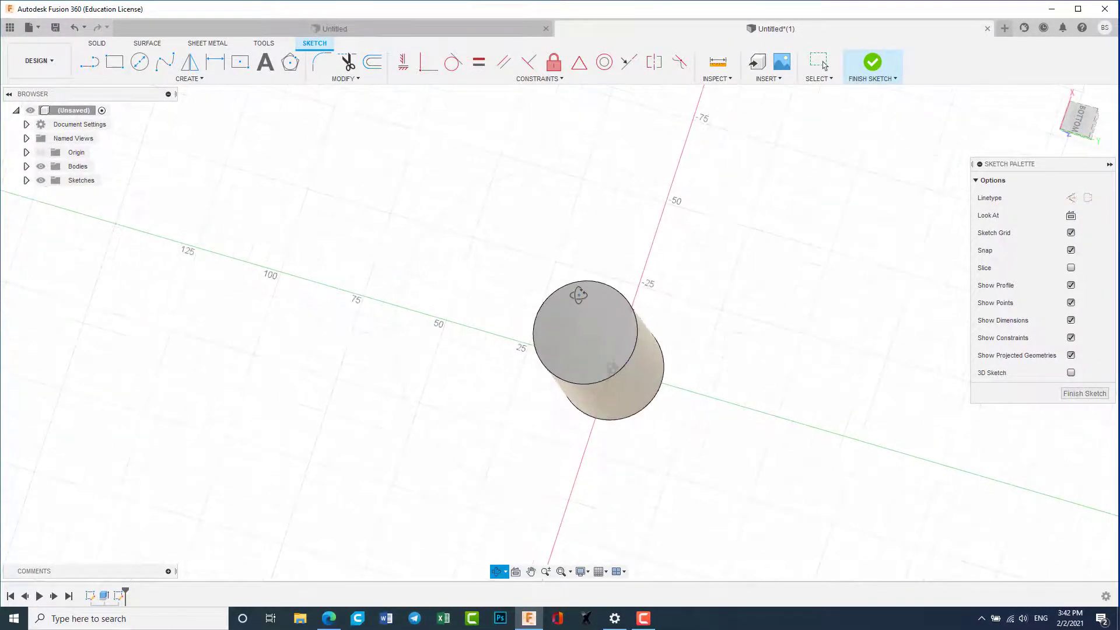
{"action": "key", "text": "Escape"}
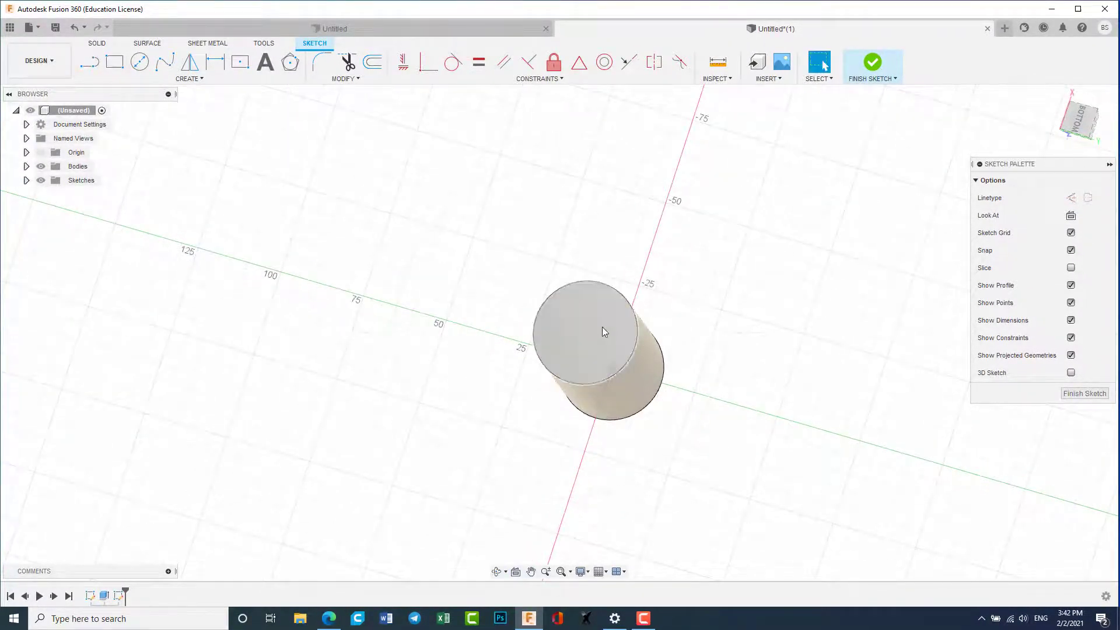
{"action": "left_click", "coordinate": [602, 327]}
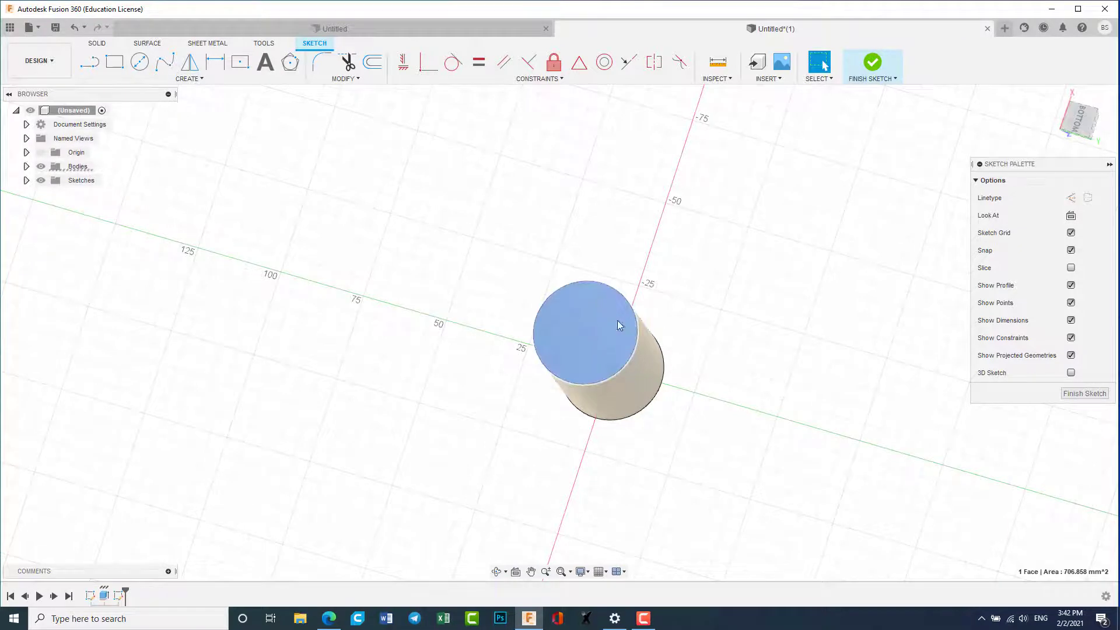
{"action": "right_click", "coordinate": [586, 324]}
{"action": "left_click", "coordinate": [736, 266]}
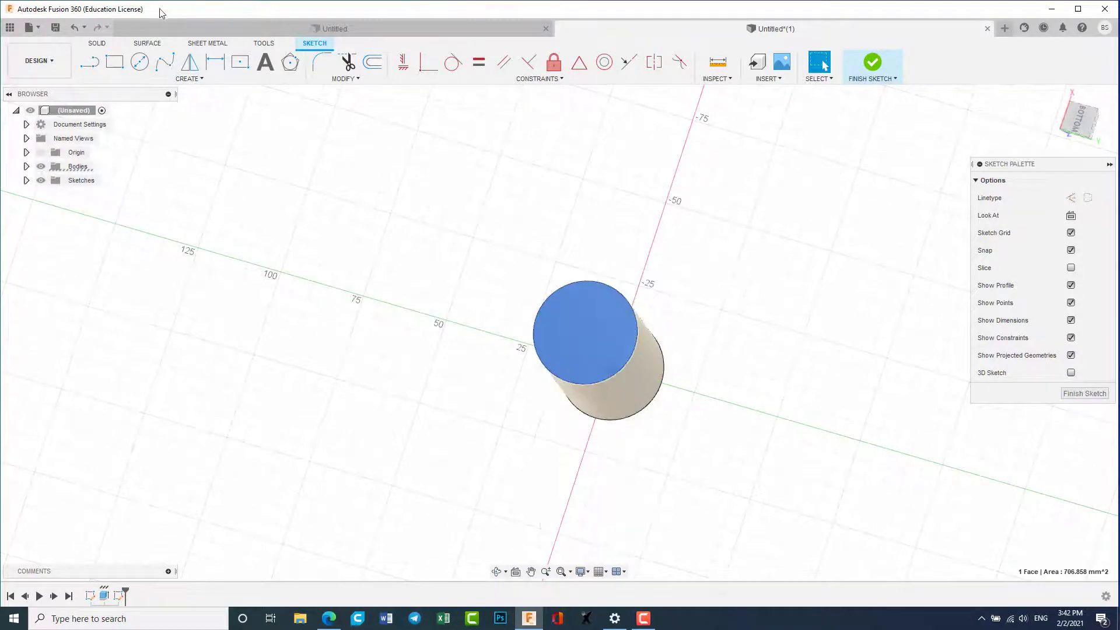
{"action": "left_click", "coordinate": [873, 61]}
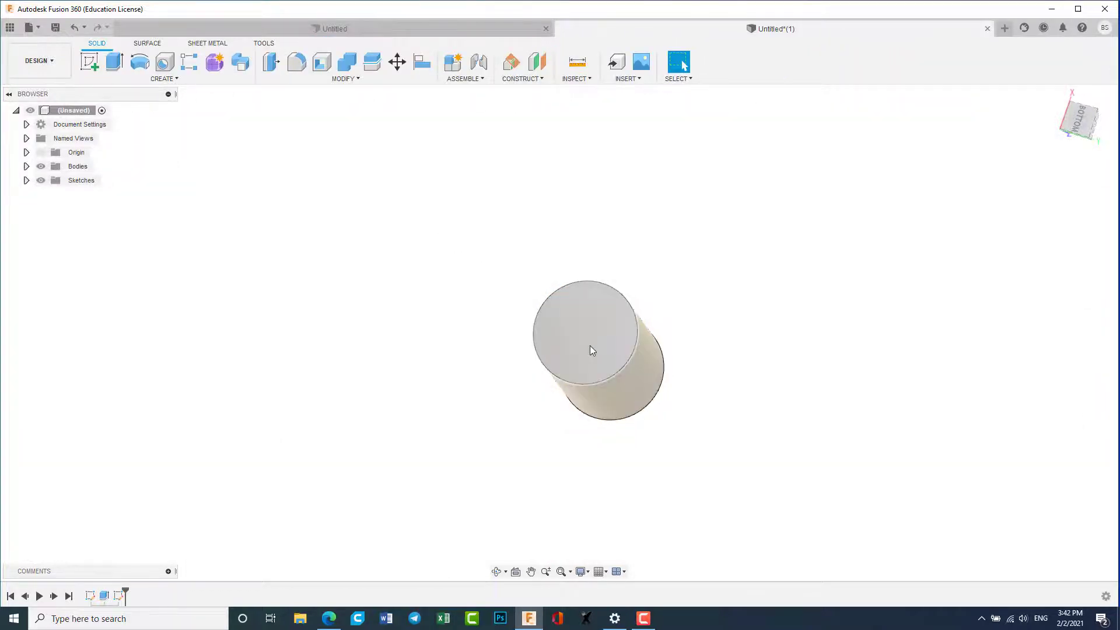
Step: Create a sketch on the top face with a 3 mm circle at the origin, then finish it
{"action": "right_click", "coordinate": [596, 336]}
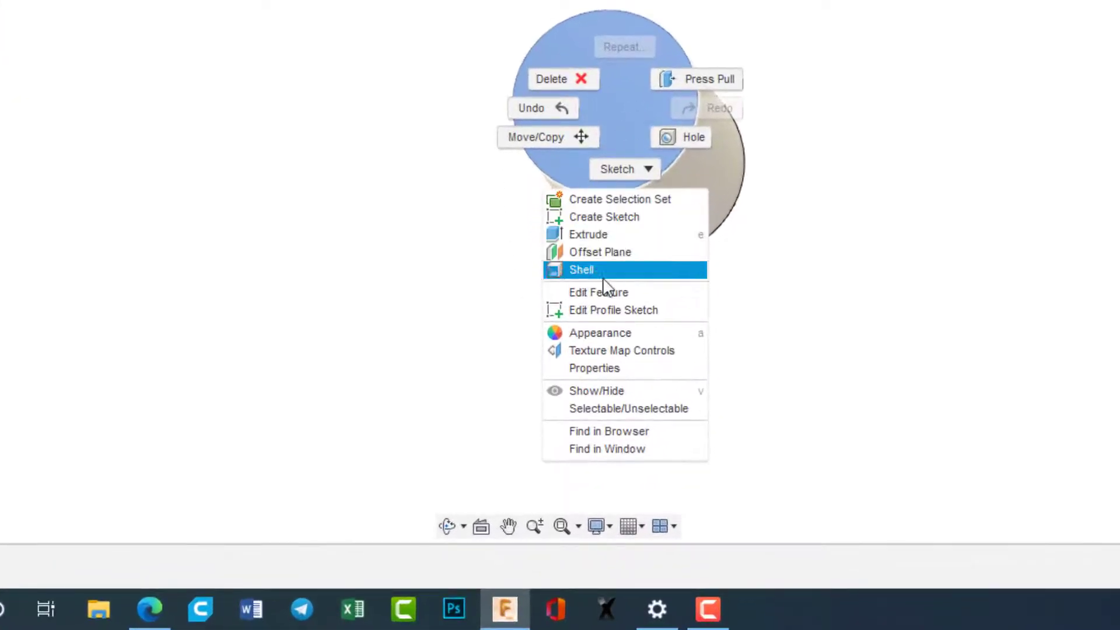
{"action": "left_click", "coordinate": [606, 217]}
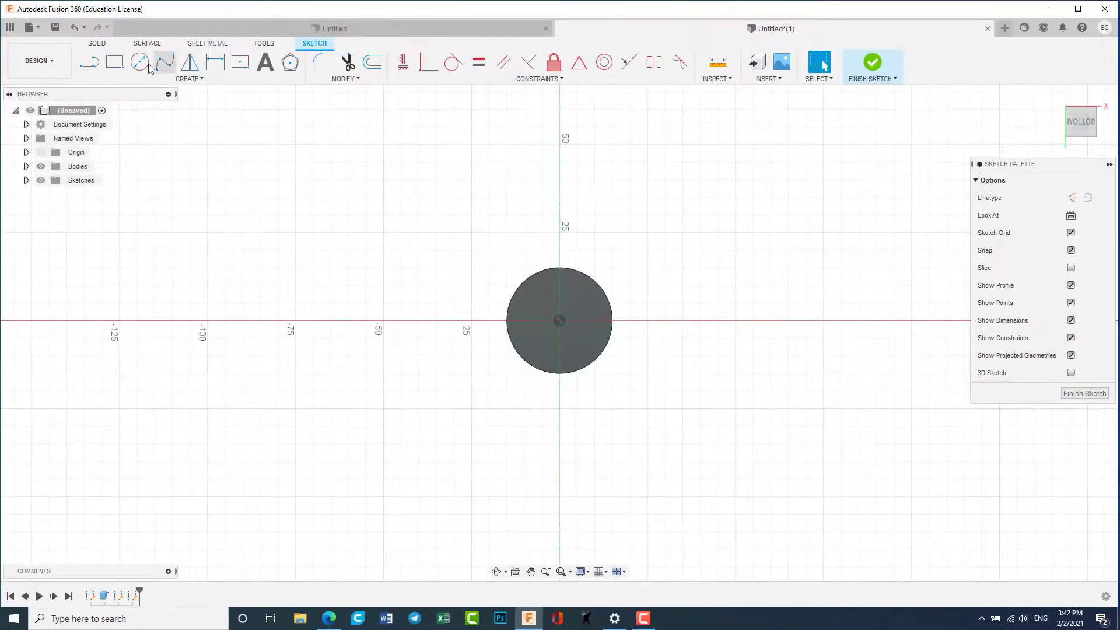
{"action": "left_click", "coordinate": [145, 63]}
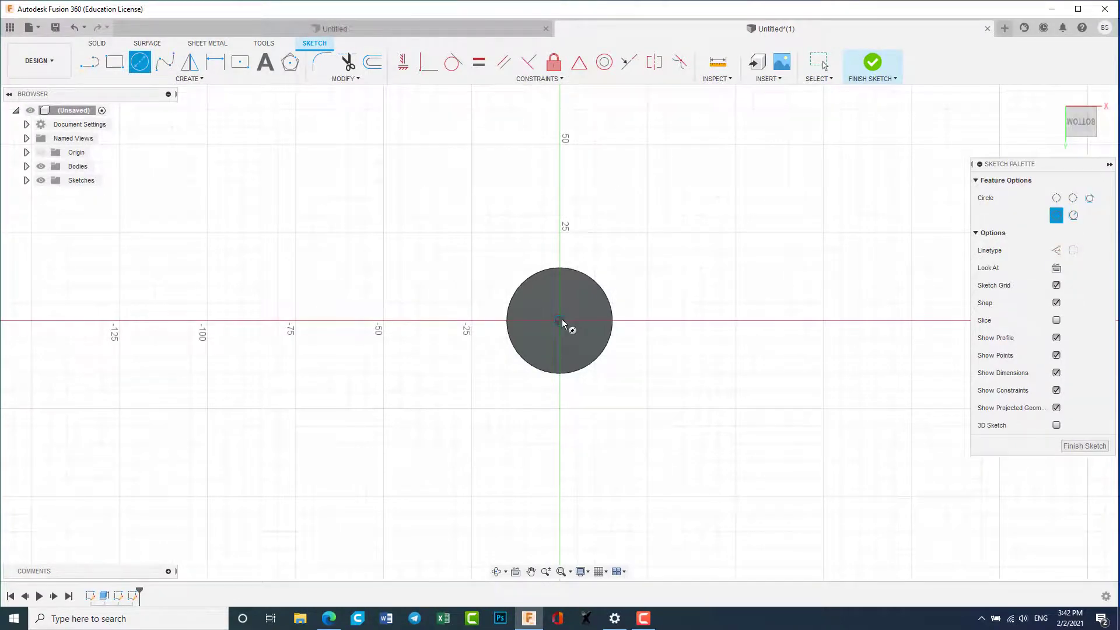
{"action": "left_click", "coordinate": [561, 322]}
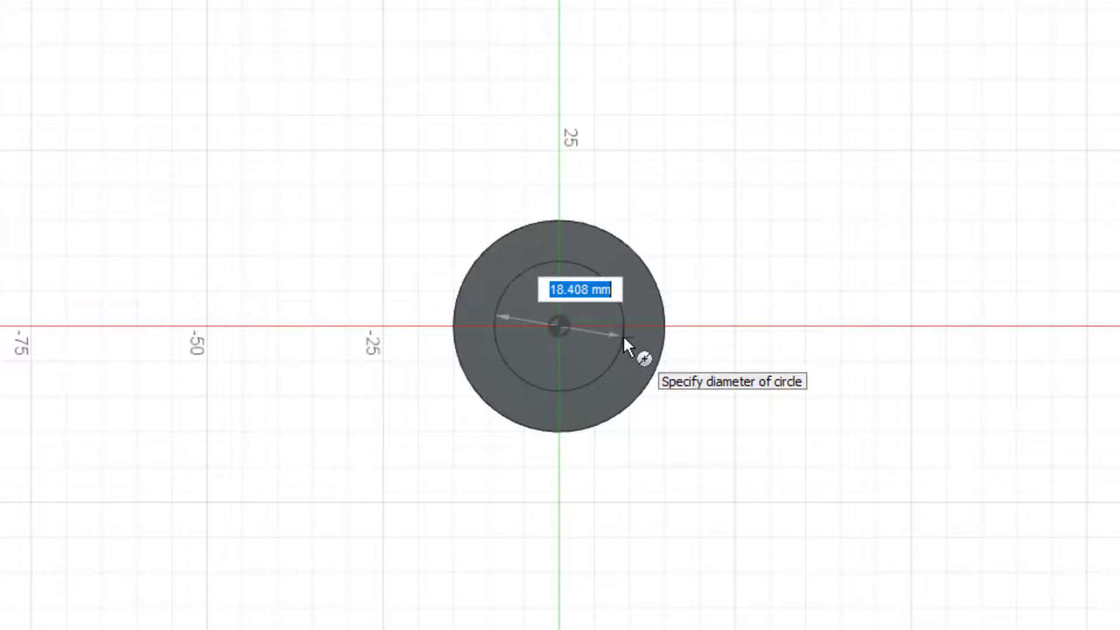
{"action": "type", "text": "3"}
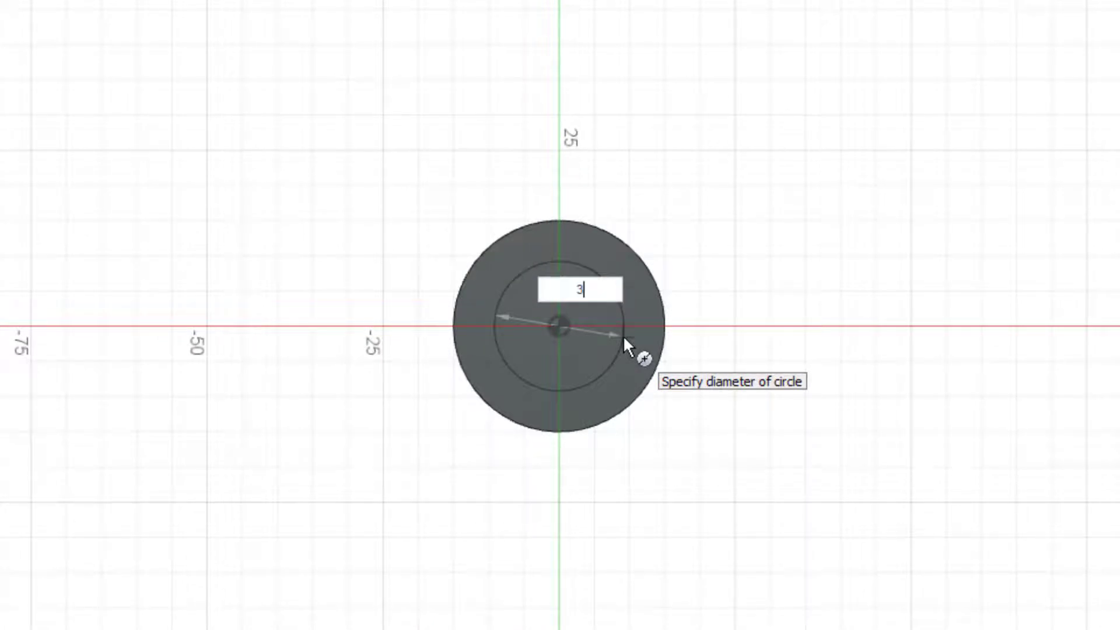
{"action": "key", "text": "Return"}
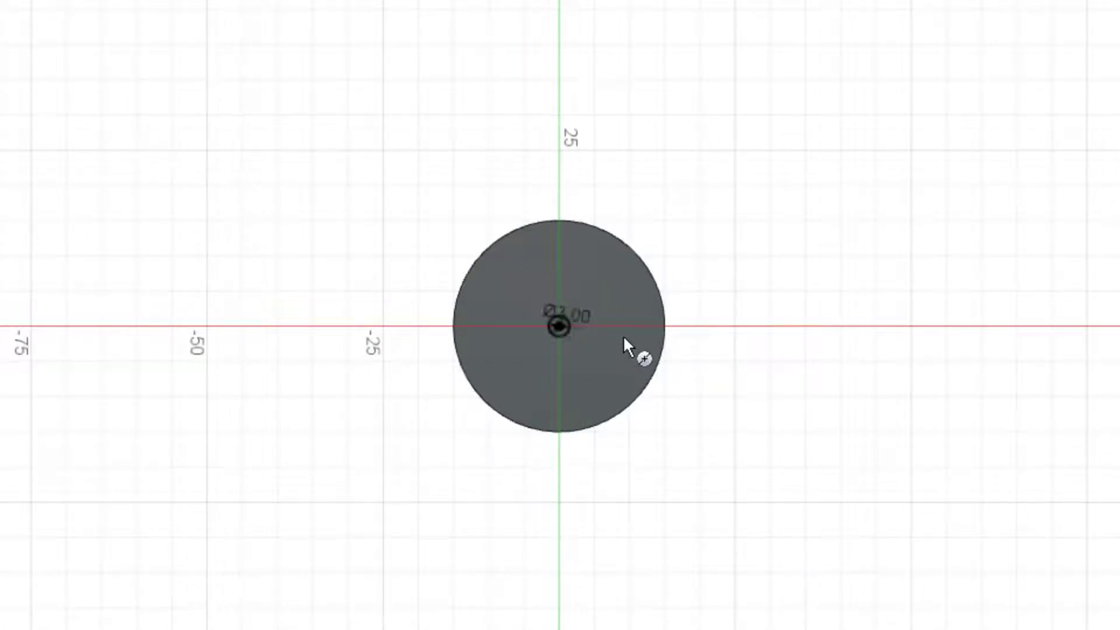
{"action": "scroll", "coordinate": [611, 338], "scroll_direction": "up", "scroll_amount": 5}
{"action": "scroll", "coordinate": [612, 325], "scroll_direction": "up", "scroll_amount": 3}
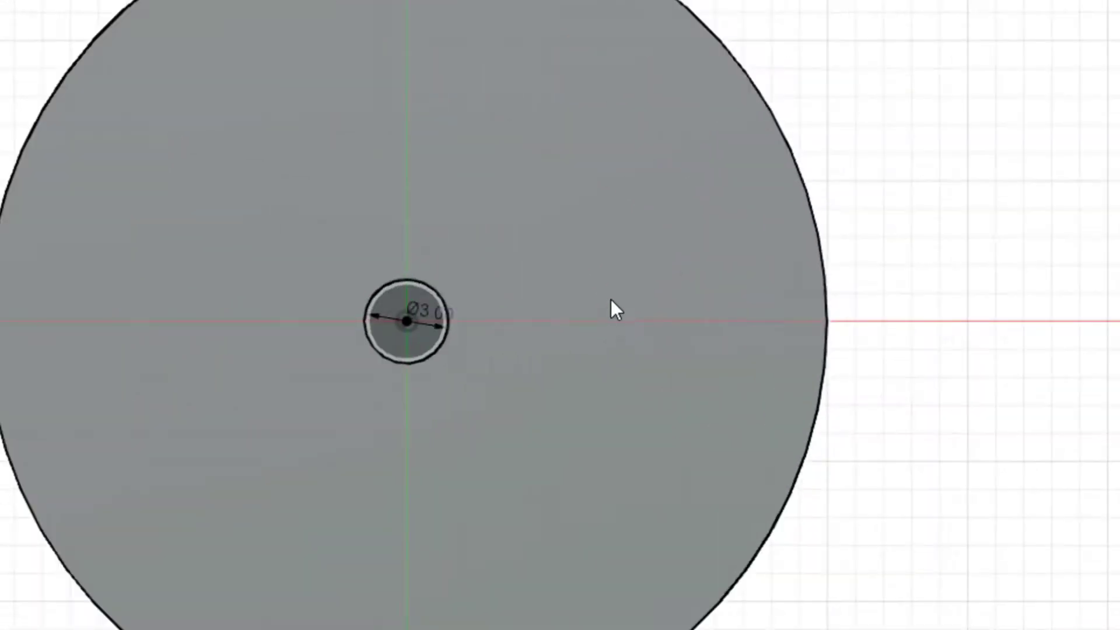
{"action": "scroll", "coordinate": [612, 310], "scroll_direction": "down", "scroll_amount": 2}
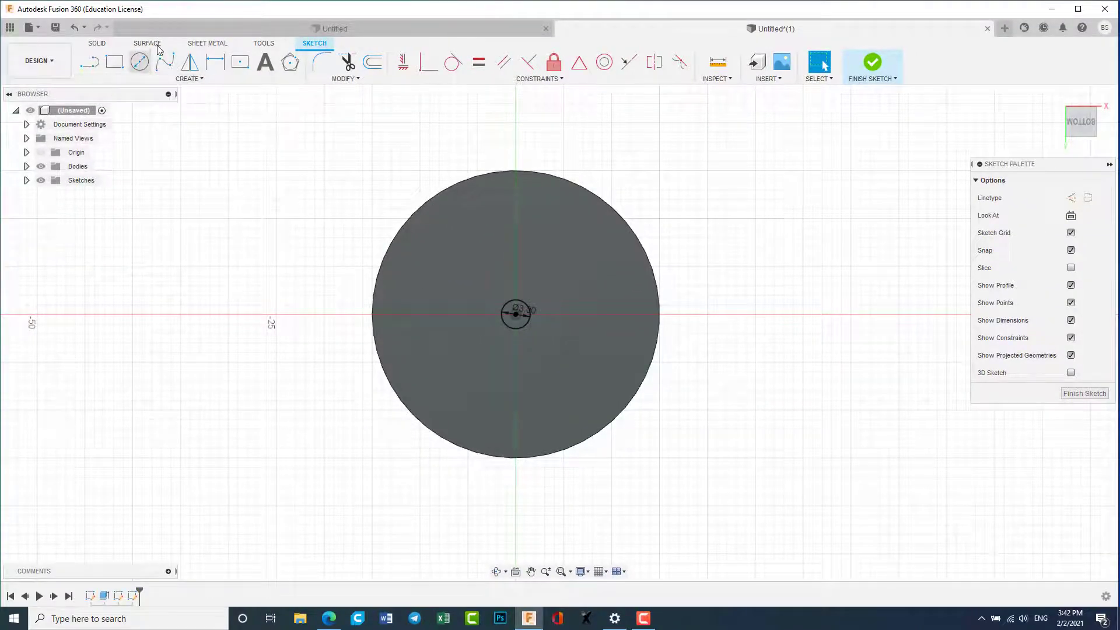
{"action": "left_click", "coordinate": [872, 61]}
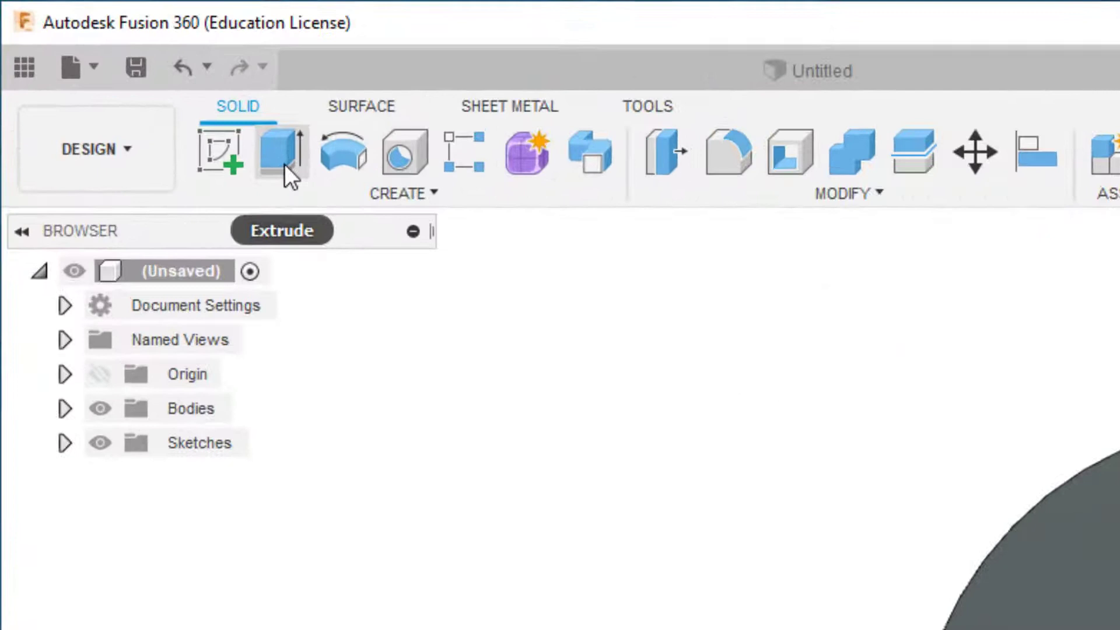
Step: Extrude the small centre circle 10 mm into a pin and orbit to inspect it
{"action": "left_click", "coordinate": [153, 91]}
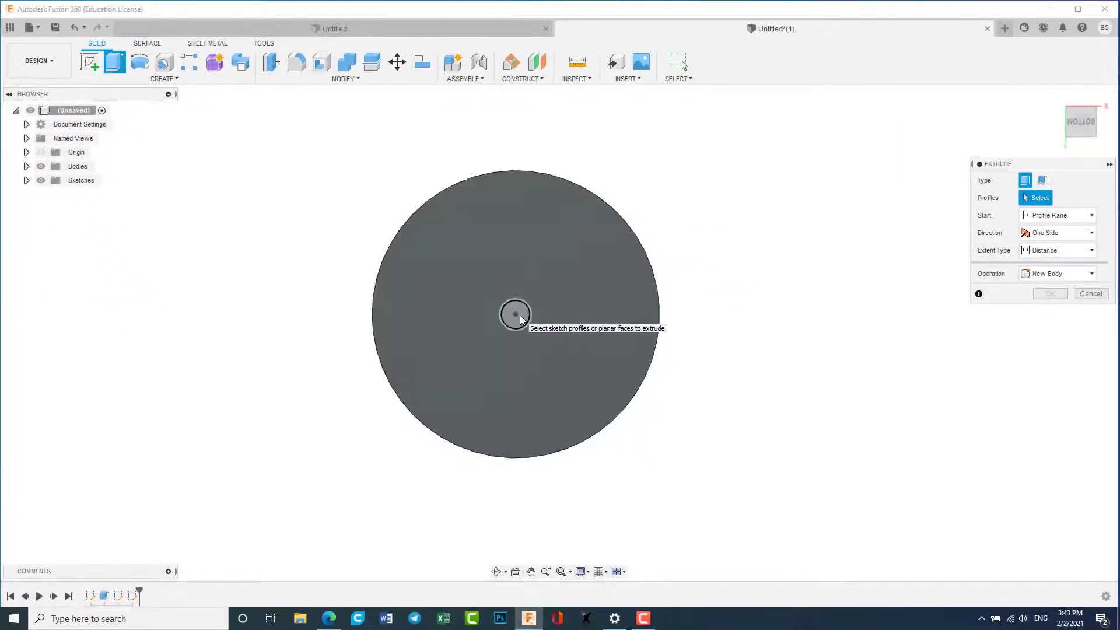
{"action": "left_click", "coordinate": [517, 315]}
{"action": "scroll", "coordinate": [532, 318], "scroll_direction": "down", "scroll_amount": 2}
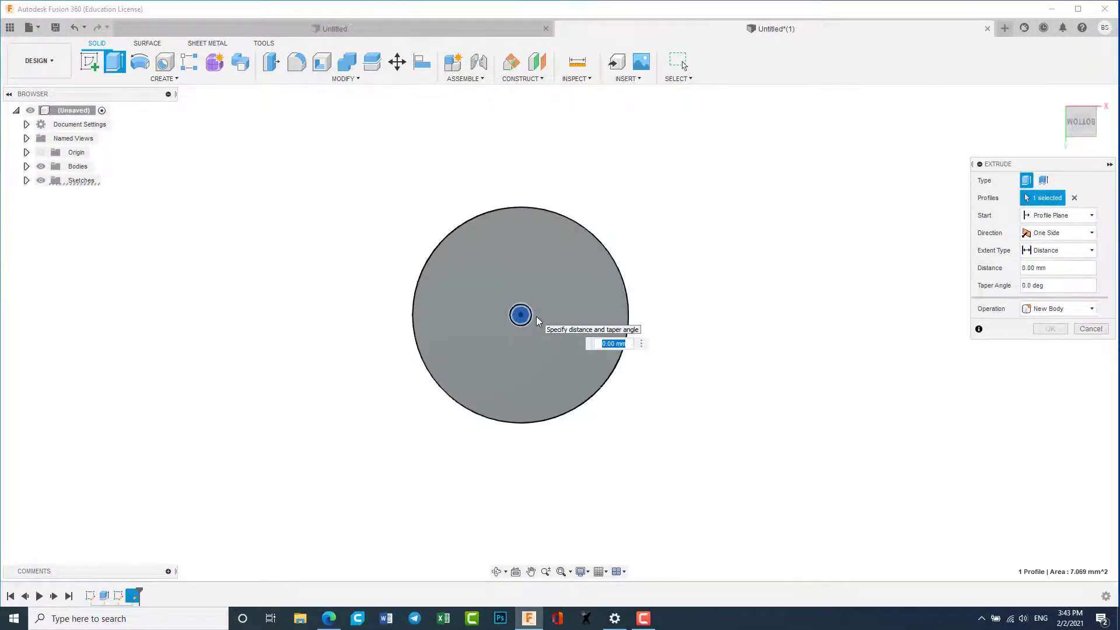
{"action": "scroll", "coordinate": [531, 317], "scroll_direction": "down", "scroll_amount": 3}
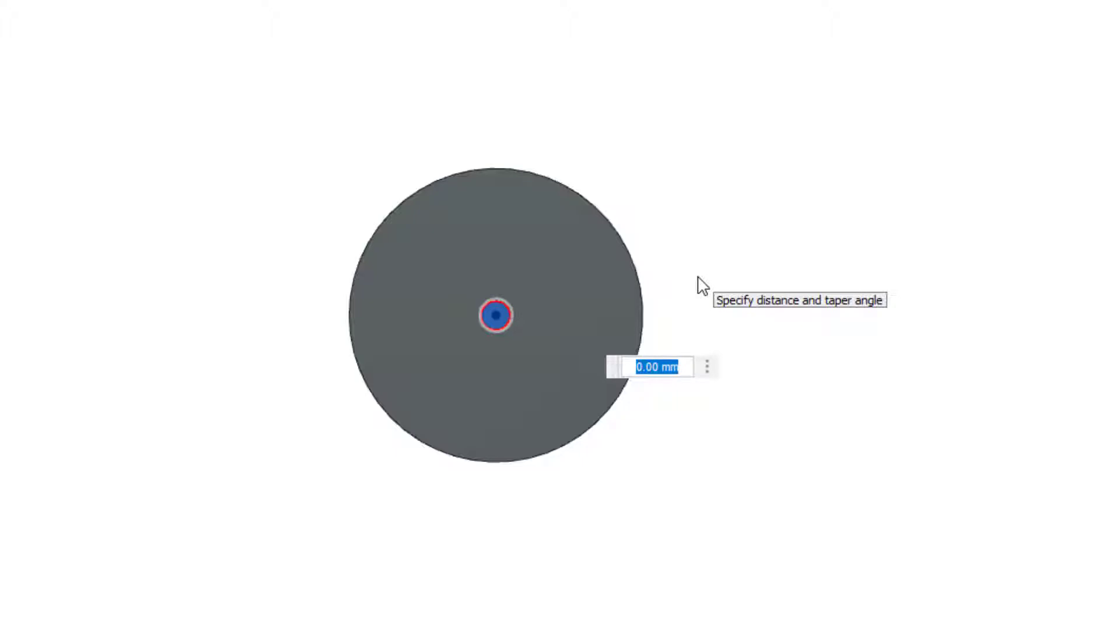
{"action": "type", "text": "10"}
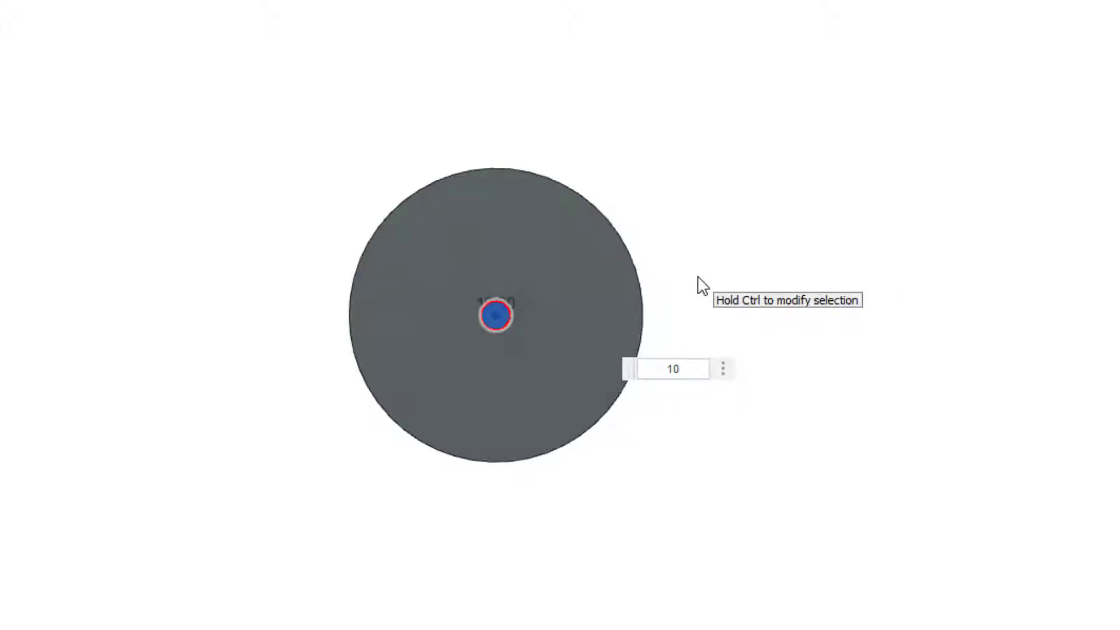
{"action": "key", "text": "Return"}
{"action": "scroll", "coordinate": [535, 355], "scroll_direction": "down", "scroll_amount": 3}
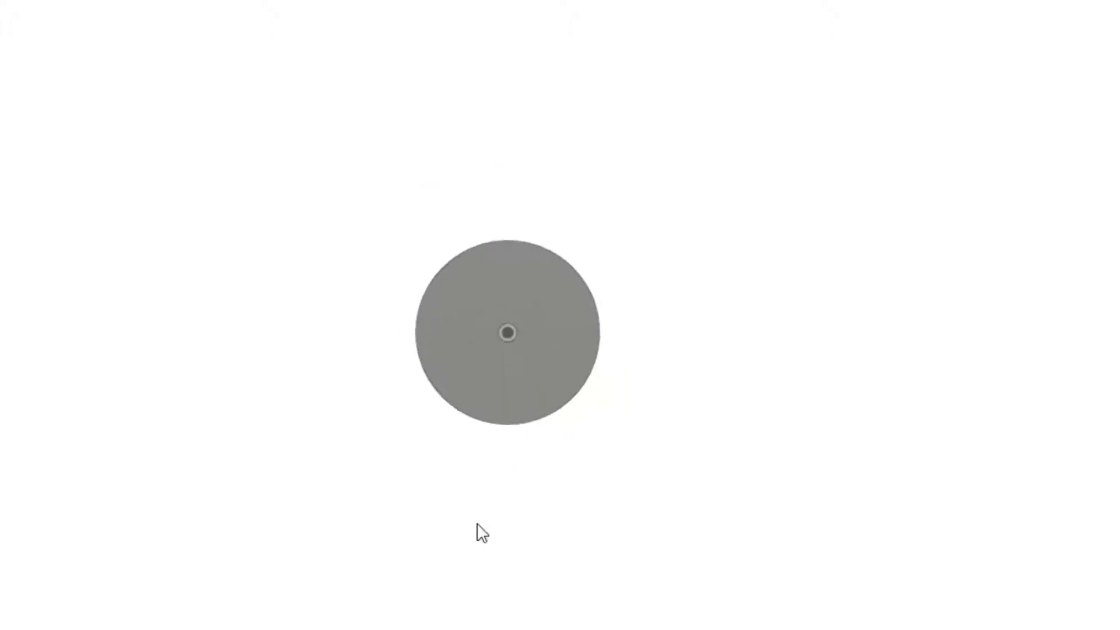
{"action": "mouse_move", "coordinate": [637, 270]}
{"action": "middle_mouse_down", "text": "shift"}
{"action": "mouse_move", "coordinate": [583, 344]}
{"action": "mouse_move", "coordinate": [457, 342]}
{"action": "mouse_move", "coordinate": [590, 257]}
{"action": "mouse_move", "coordinate": [490, 225]}
{"action": "mouse_move", "coordinate": [476, 308]}
{"action": "middle_mouse_up", "text": "shift"}
{"action": "scroll", "coordinate": [476, 309], "scroll_direction": "down", "scroll_amount": 2}
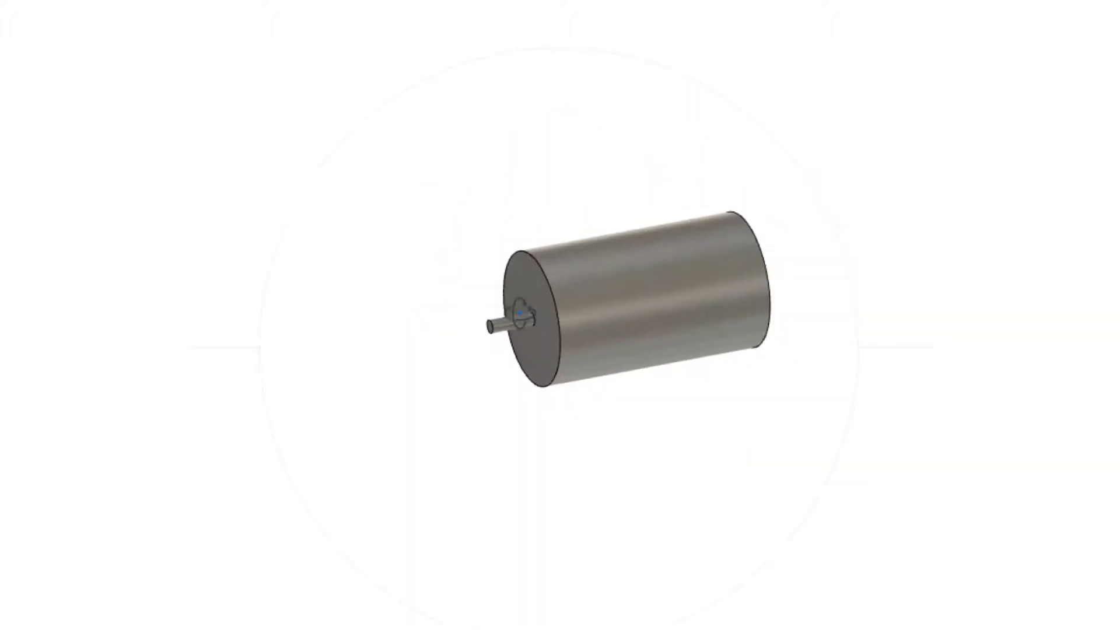
{"action": "scroll", "coordinate": [476, 315], "scroll_direction": "up", "scroll_amount": 5}
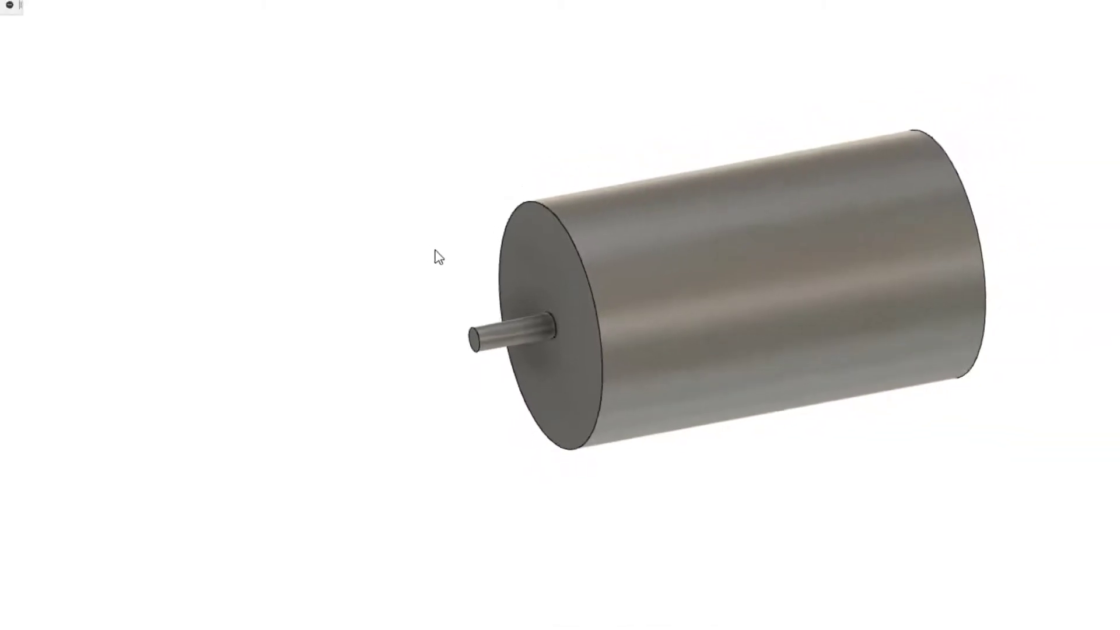
{"action": "scroll", "coordinate": [579, 309], "scroll_direction": "up", "scroll_amount": 3}
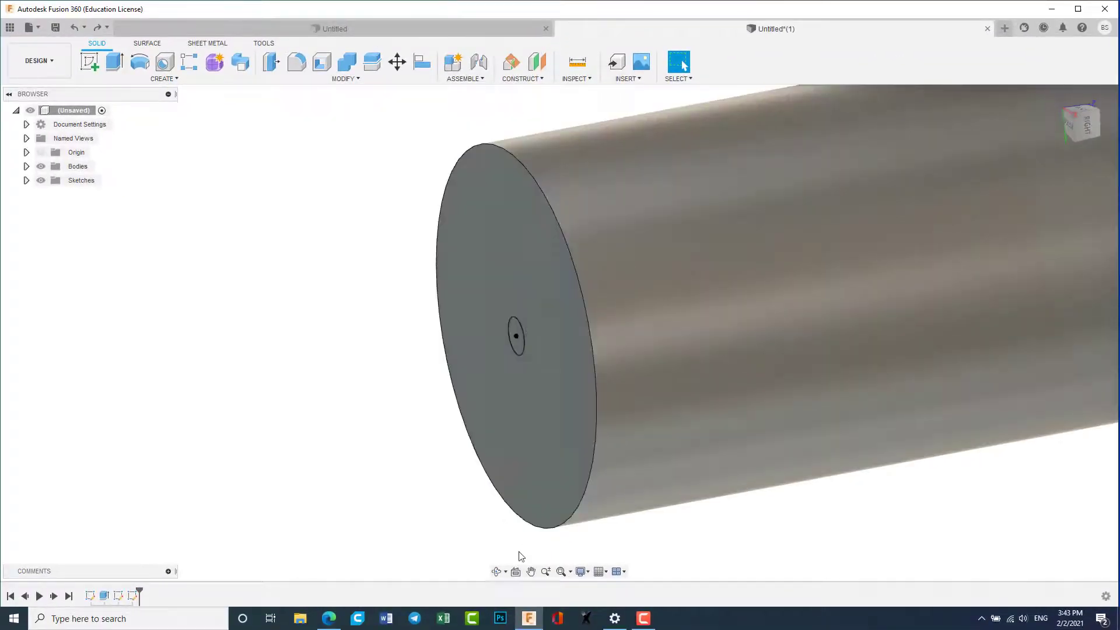
Step: Orbit to the cylinder's end face and select the small circle for extrusion
{"action": "left_click", "coordinate": [497, 571]}
{"action": "left_click_drag", "start_coordinate": [560, 467], "coordinate": [570, 475]}
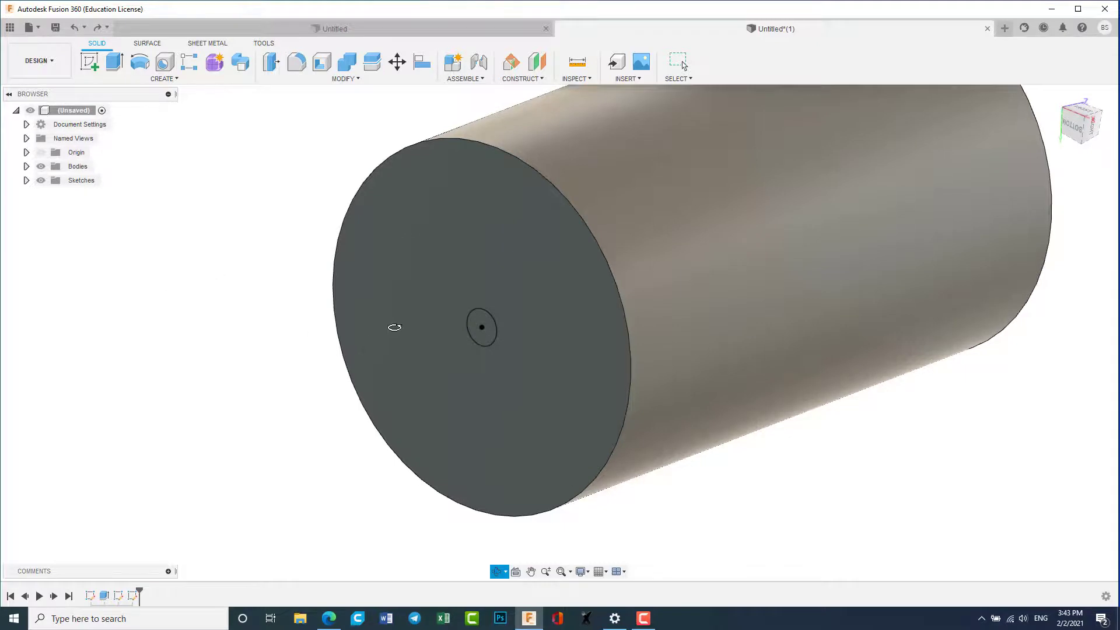
{"action": "key", "text": "Escape"}
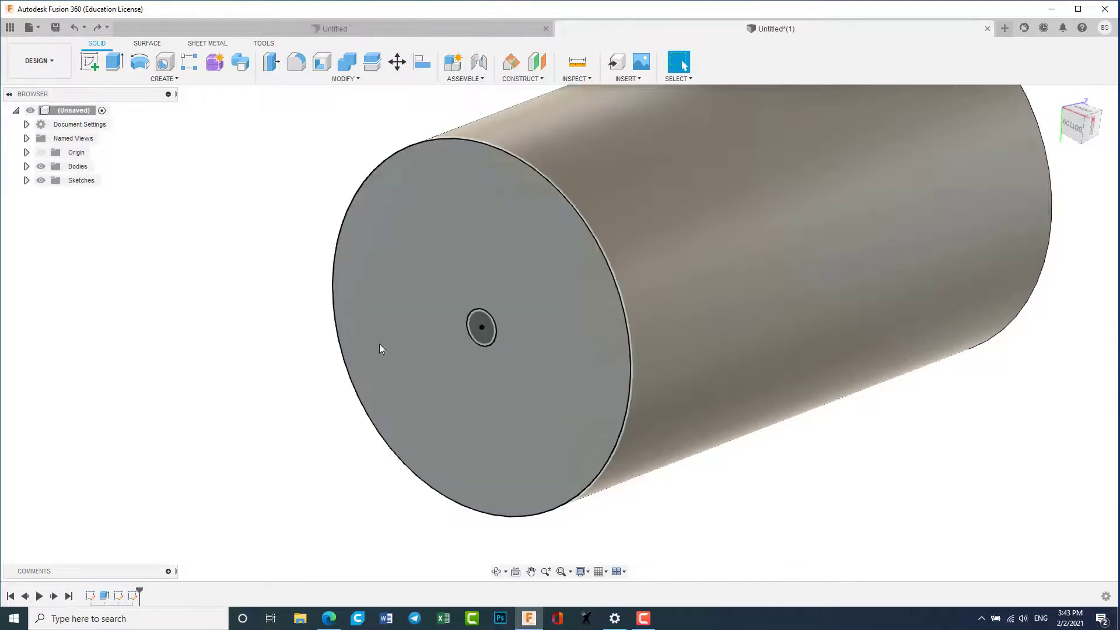
{"action": "key", "text": "e"}
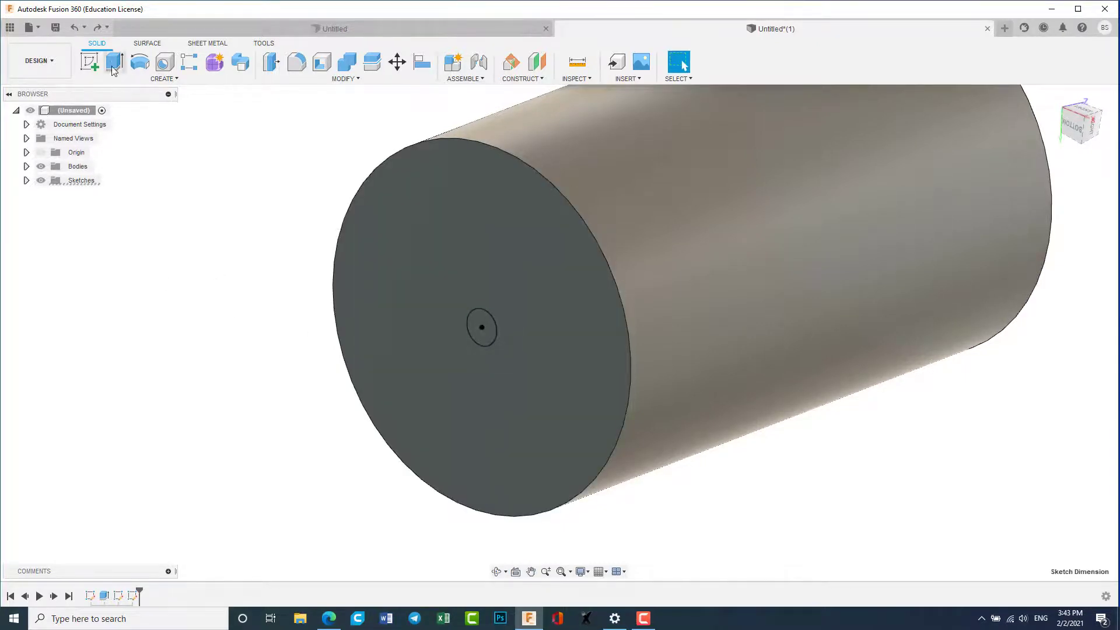
{"action": "left_click", "coordinate": [486, 329]}
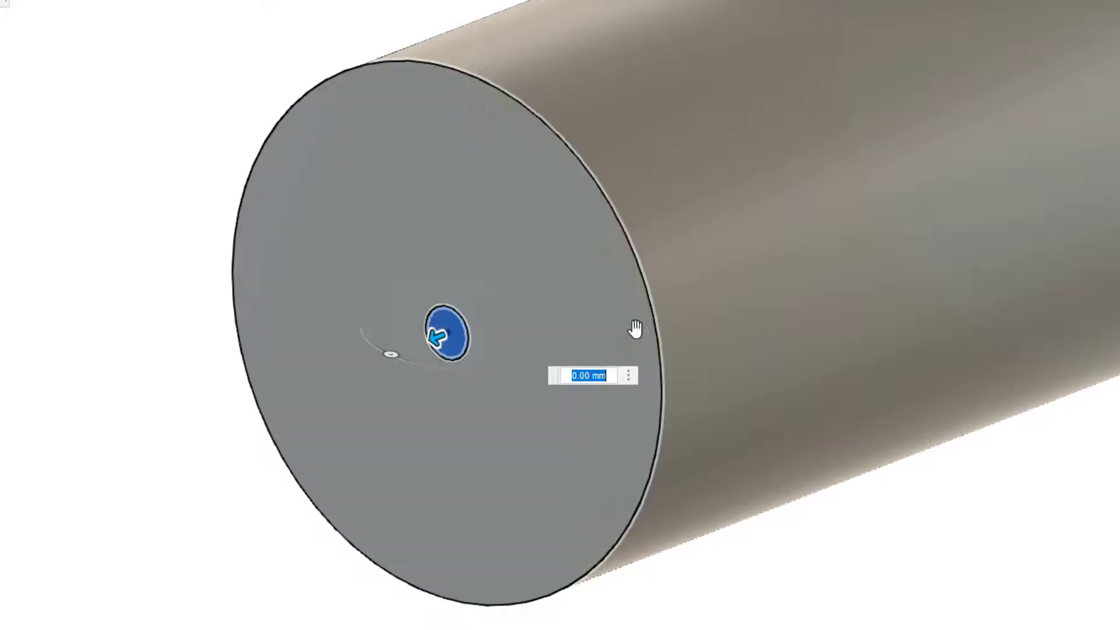
Step: Cut the small circle -100 mm into the cylinder, then orbit to show the holed end
{"action": "type", "text": "-"}
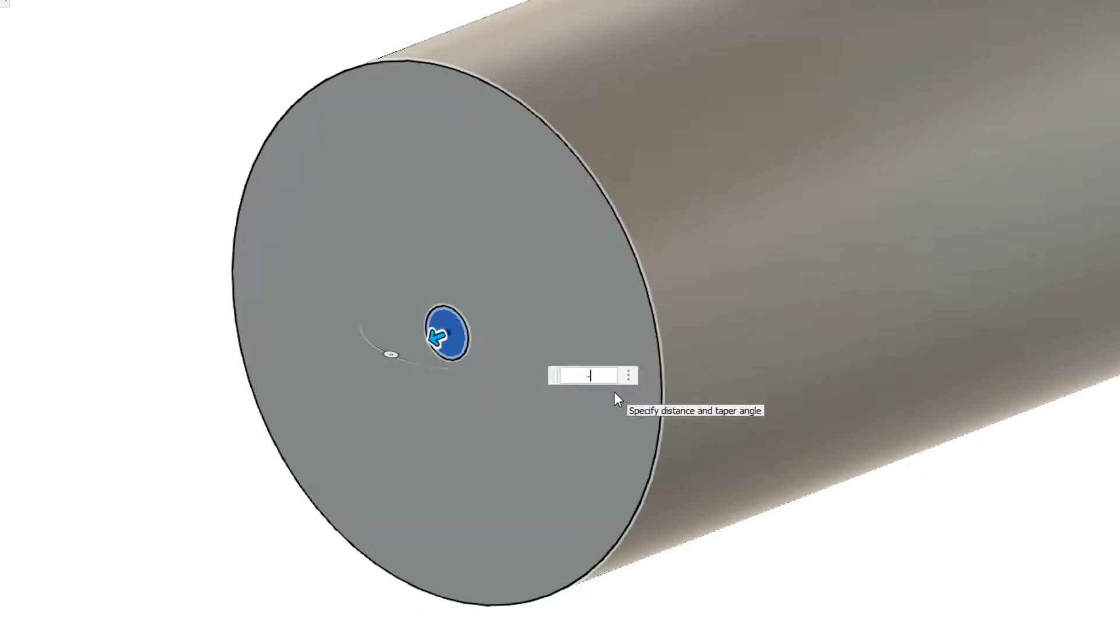
{"action": "type", "text": "10"}
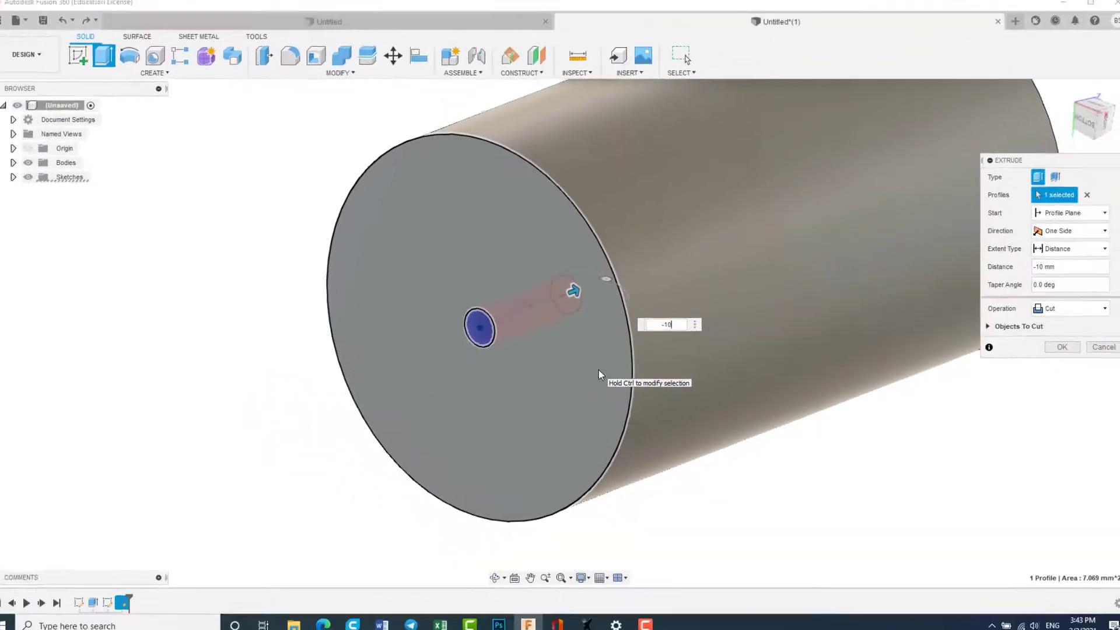
{"action": "key", "text": "BackSpace"}
{"action": "key", "text": "BackSpace"}
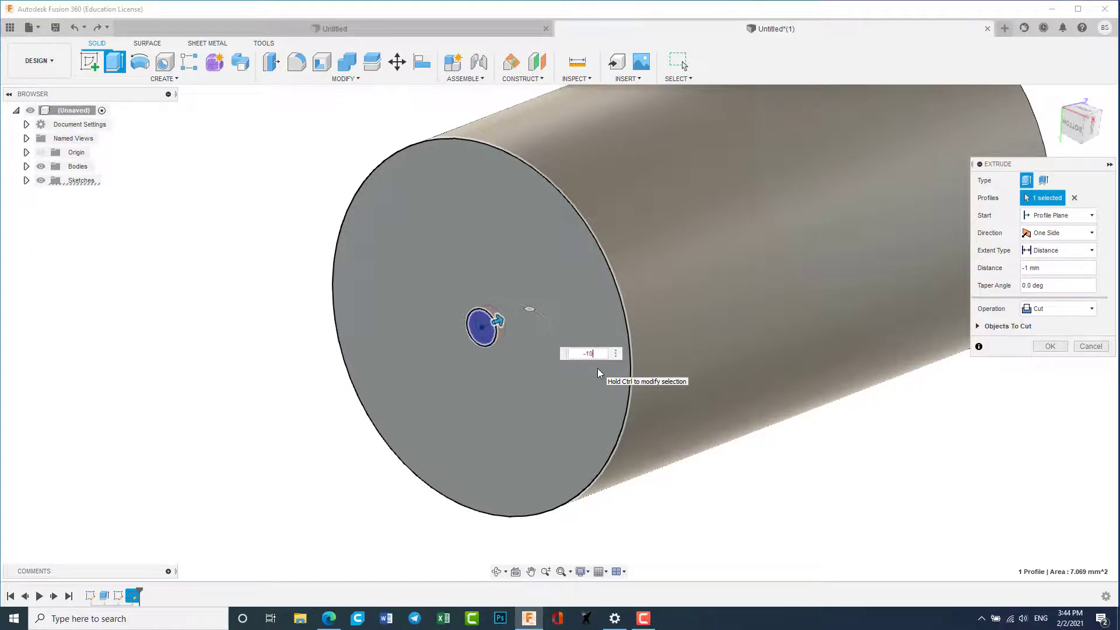
{"action": "type", "text": "0"}
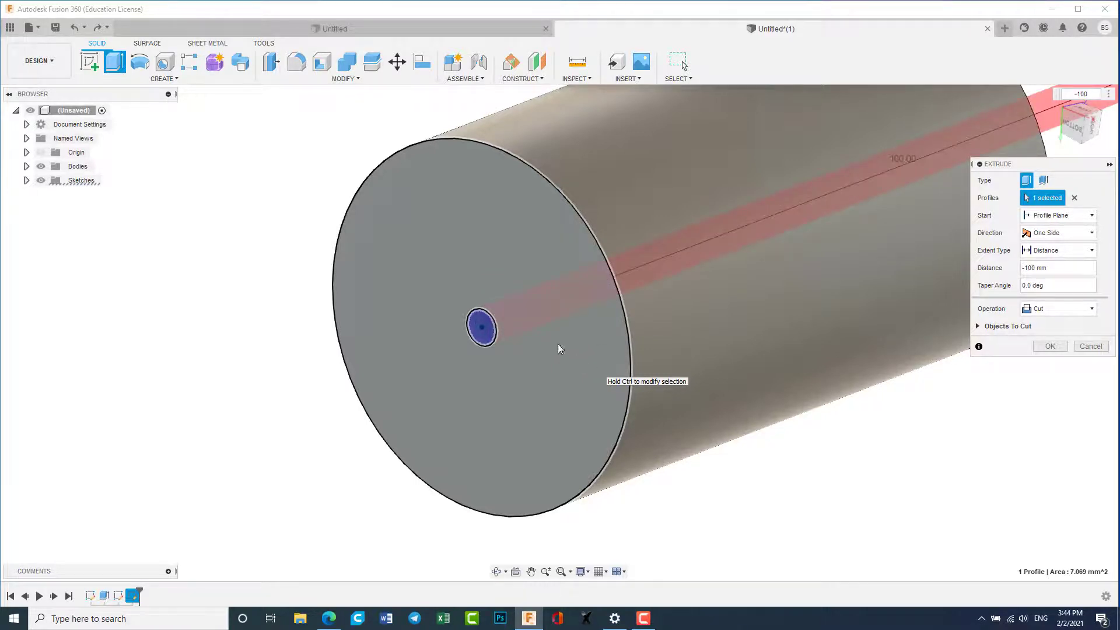
{"action": "scroll", "coordinate": [642, 350], "scroll_direction": "down", "scroll_amount": 5}
{"action": "scroll", "coordinate": [681, 270], "scroll_direction": "down", "scroll_amount": 1}
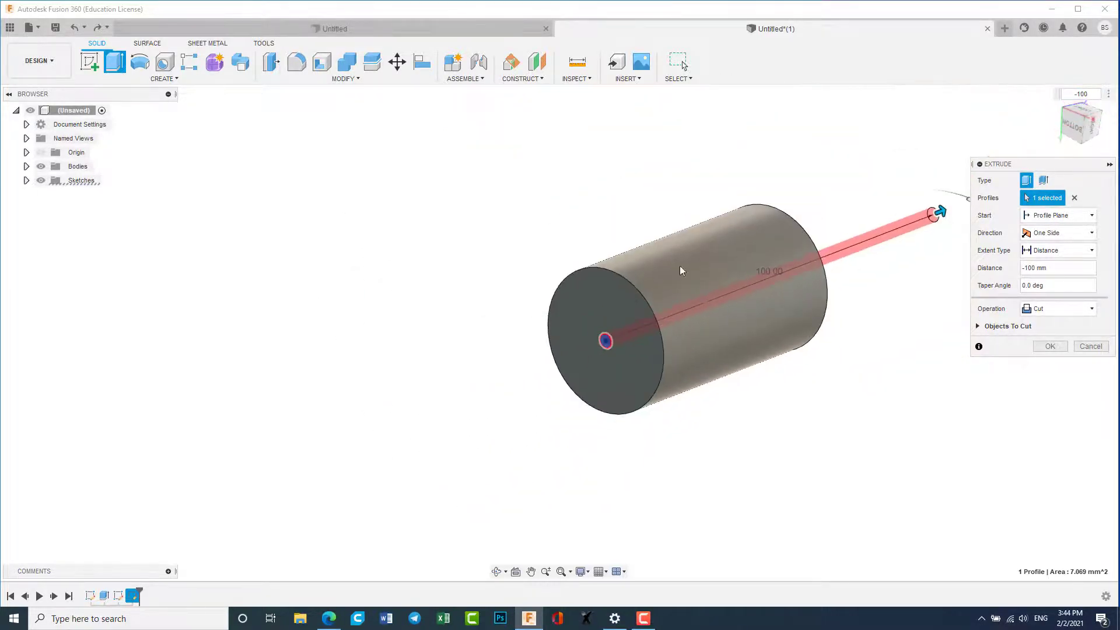
{"action": "left_click", "coordinate": [1049, 347]}
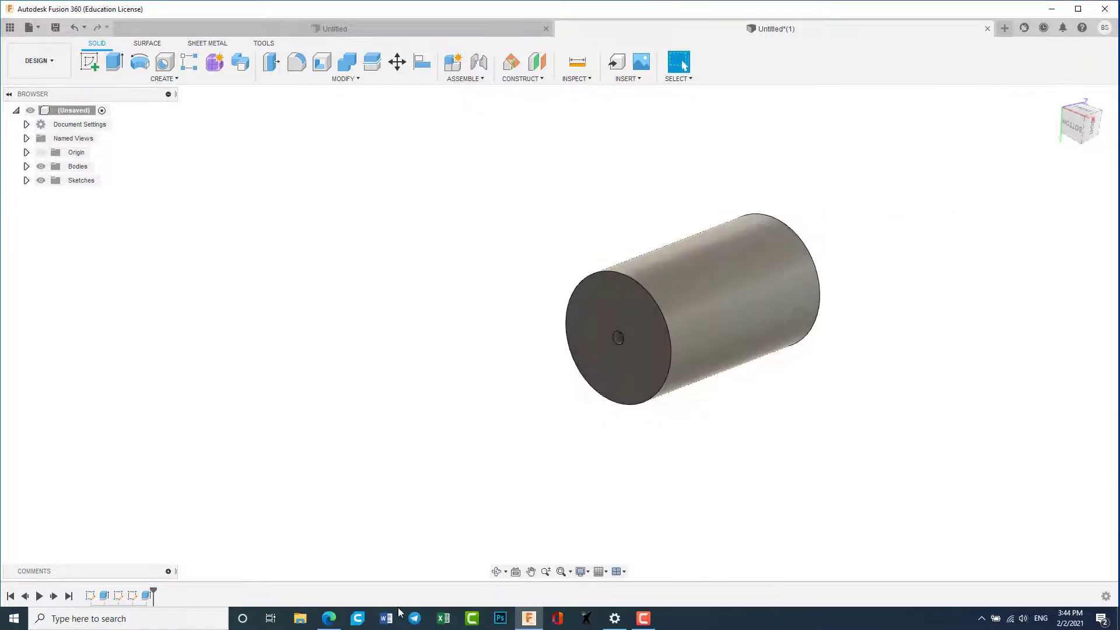
{"action": "left_click", "coordinate": [496, 571]}
{"action": "mouse_move", "coordinate": [688, 409]}
{"action": "left_mouse_down"}
{"action": "mouse_move", "coordinate": [675, 343]}
{"action": "mouse_move", "coordinate": [654, 358]}
{"action": "mouse_move", "coordinate": [670, 379]}
{"action": "mouse_move", "coordinate": [662, 355]}
{"action": "mouse_move", "coordinate": [649, 387]}
{"action": "mouse_move", "coordinate": [655, 301]}
{"action": "mouse_move", "coordinate": [660, 337]}
{"action": "mouse_move", "coordinate": [642, 288]}
{"action": "mouse_move", "coordinate": [648, 318]}
{"action": "mouse_move", "coordinate": [671, 343]}
{"action": "mouse_move", "coordinate": [649, 338]}
{"action": "mouse_move", "coordinate": [614, 230]}
{"action": "left_mouse_up"}
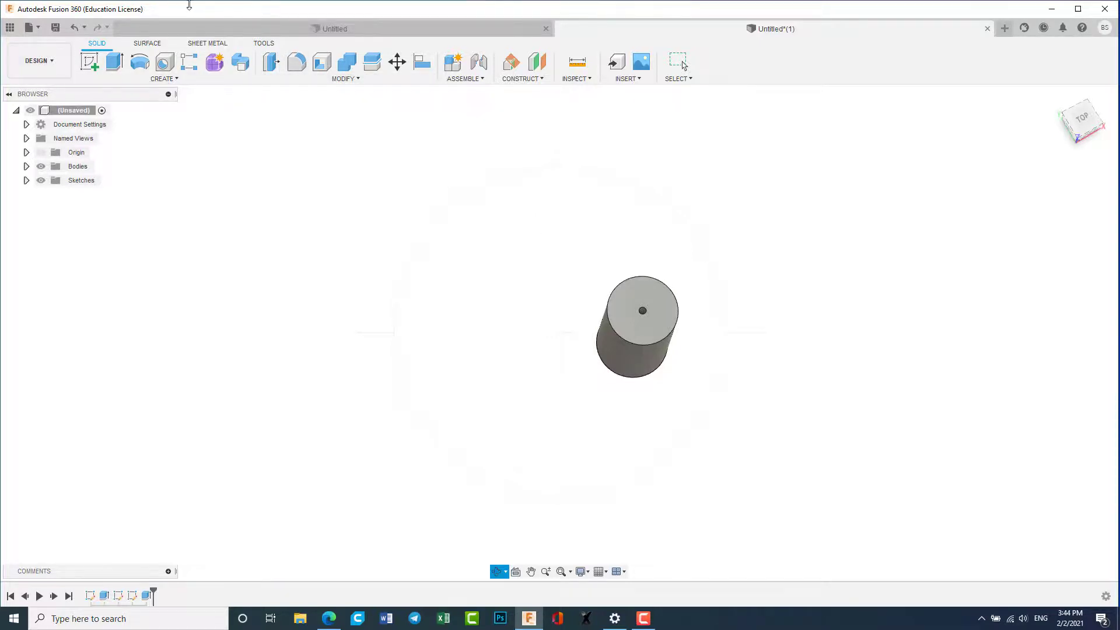
Step: Save the design as c1_1, replacing the default Untitled name
{"action": "left_click", "coordinate": [55, 28]}
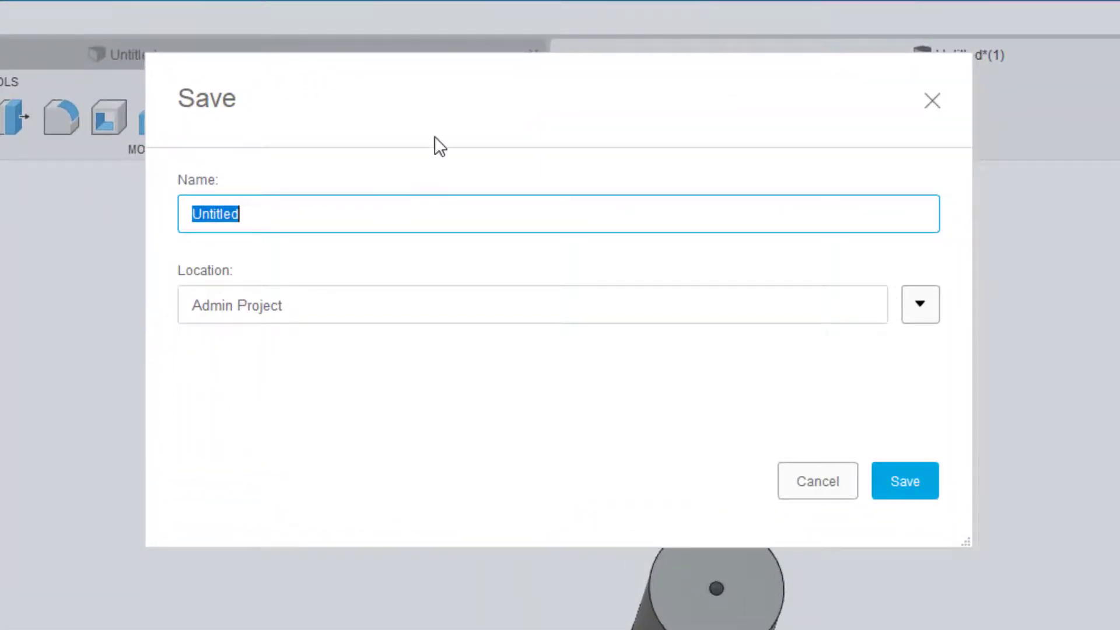
{"action": "left_click_drag", "start_coordinate": [491, 93], "coordinate": [506, 278]}
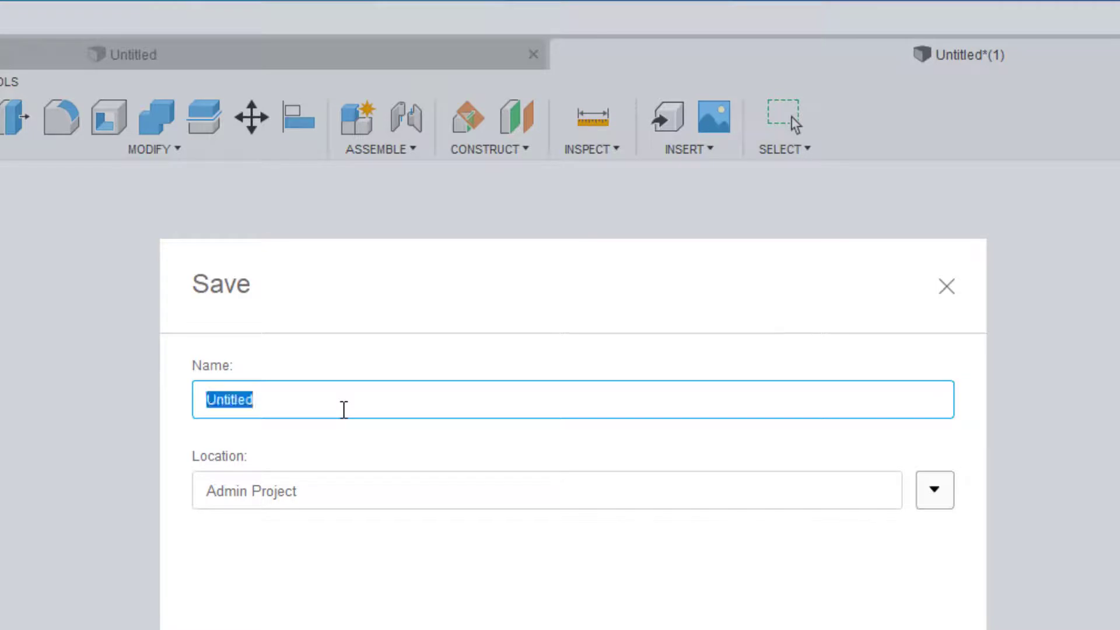
{"action": "key", "text": "BackSpace"}
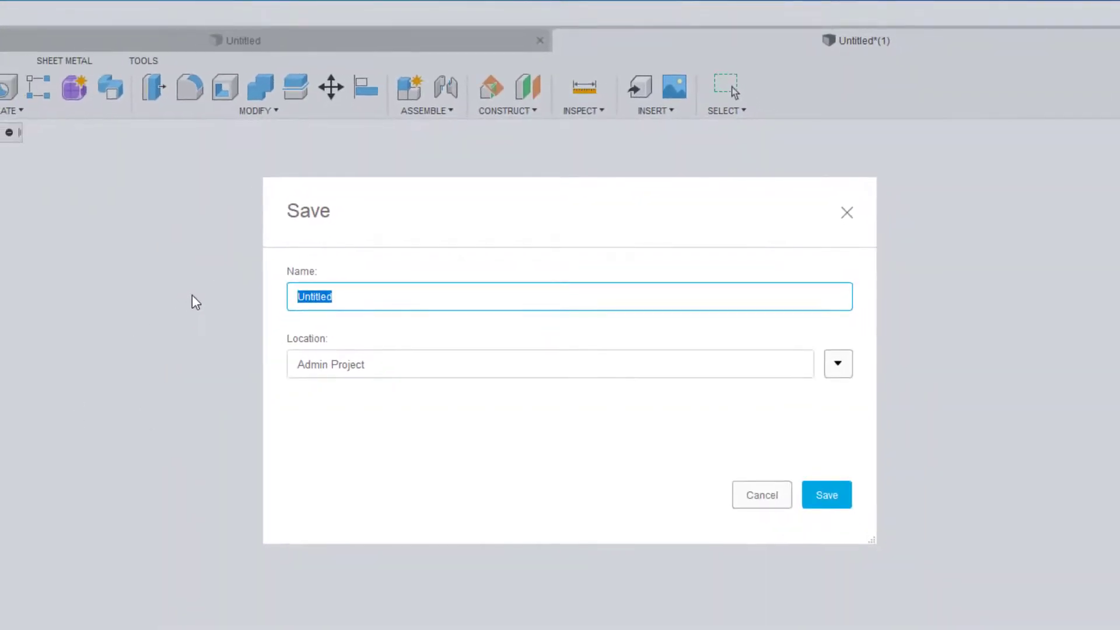
{"action": "type", "text": "c1_1"}
{"action": "left_click", "coordinate": [846, 503]}
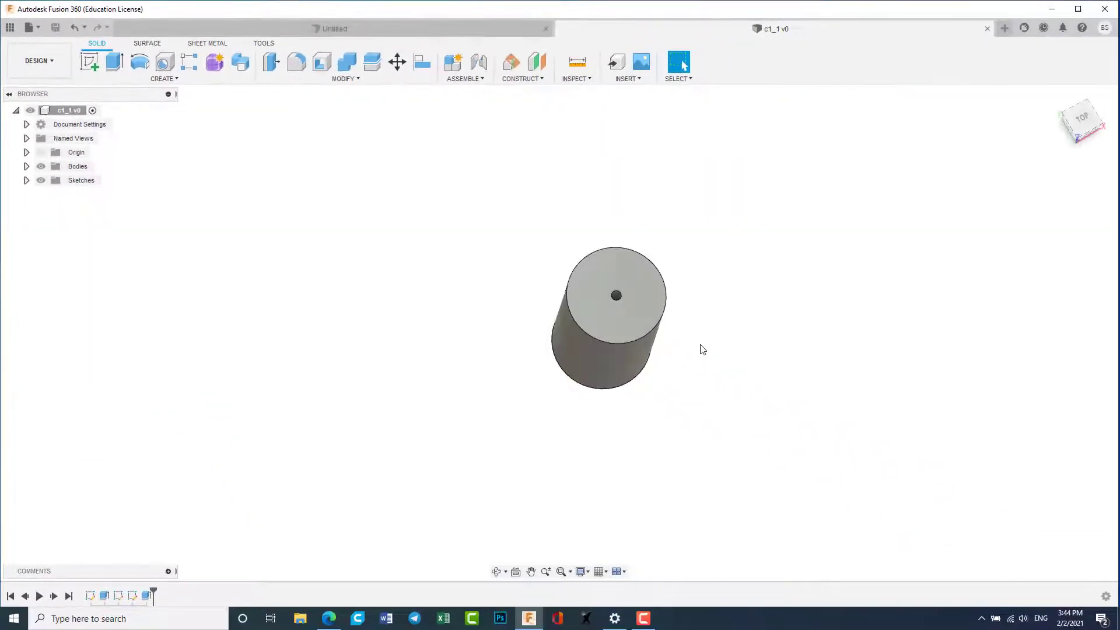
{"action": "scroll", "coordinate": [702, 349], "scroll_direction": "up", "scroll_amount": 2}
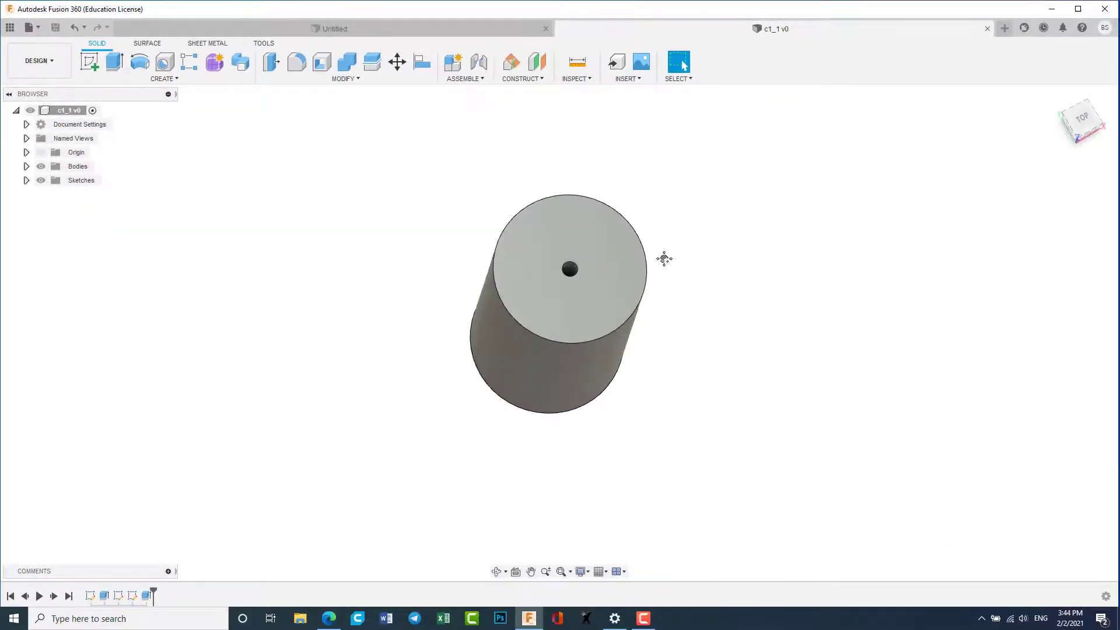
{"action": "scroll", "coordinate": [539, 280], "scroll_direction": "up", "scroll_amount": 1}
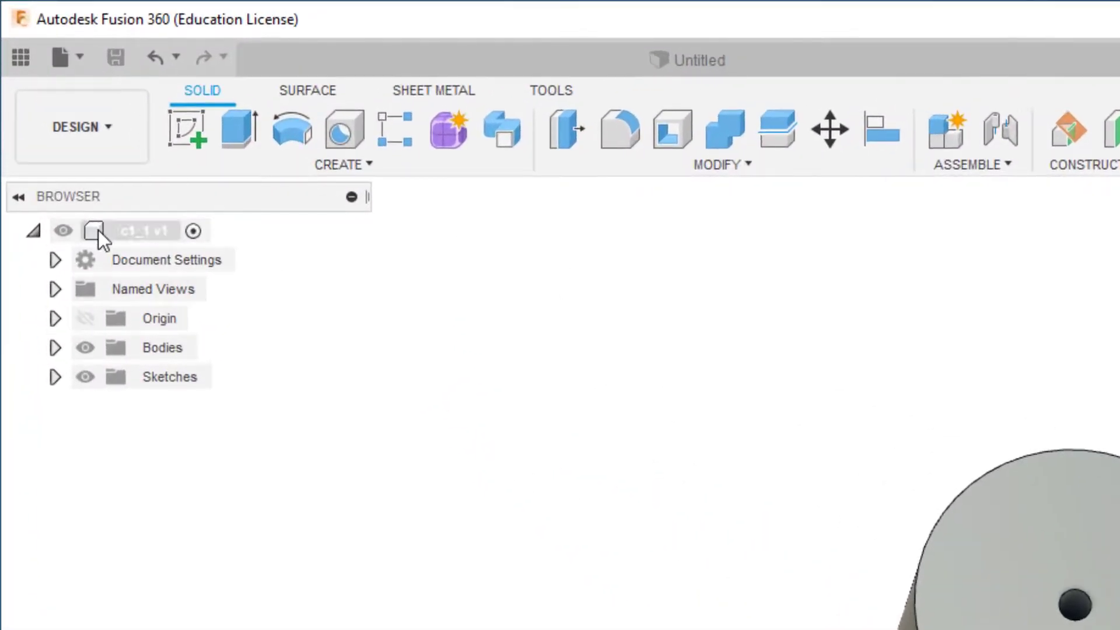
Step: Export the c1_1 root component as STL with default settings to the Desktop
{"action": "right_click", "coordinate": [102, 231]}
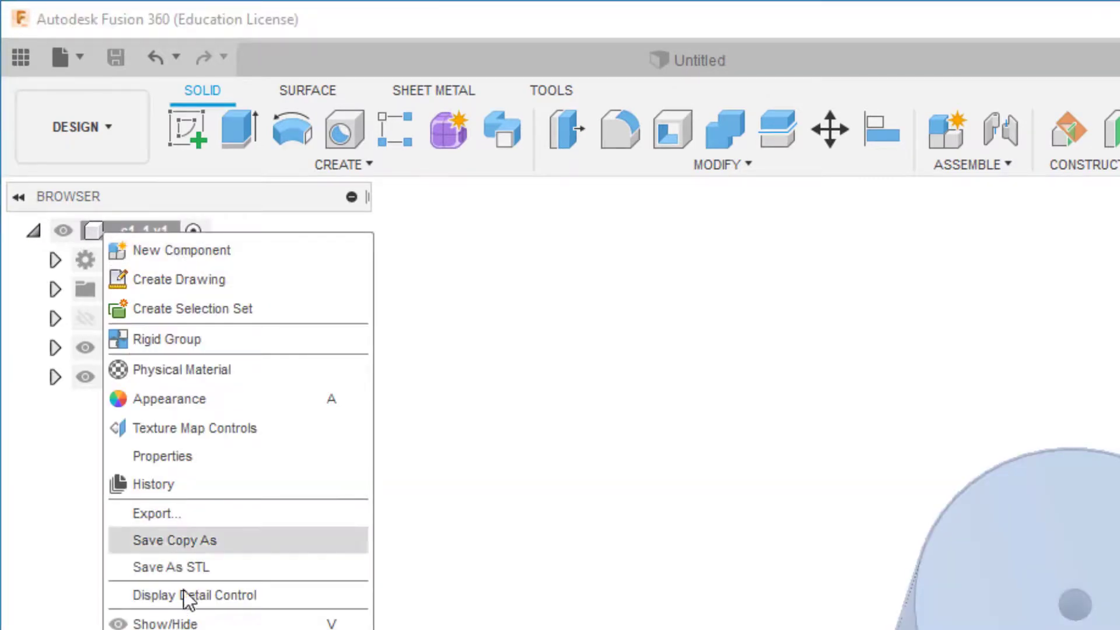
{"action": "left_click", "coordinate": [169, 565]}
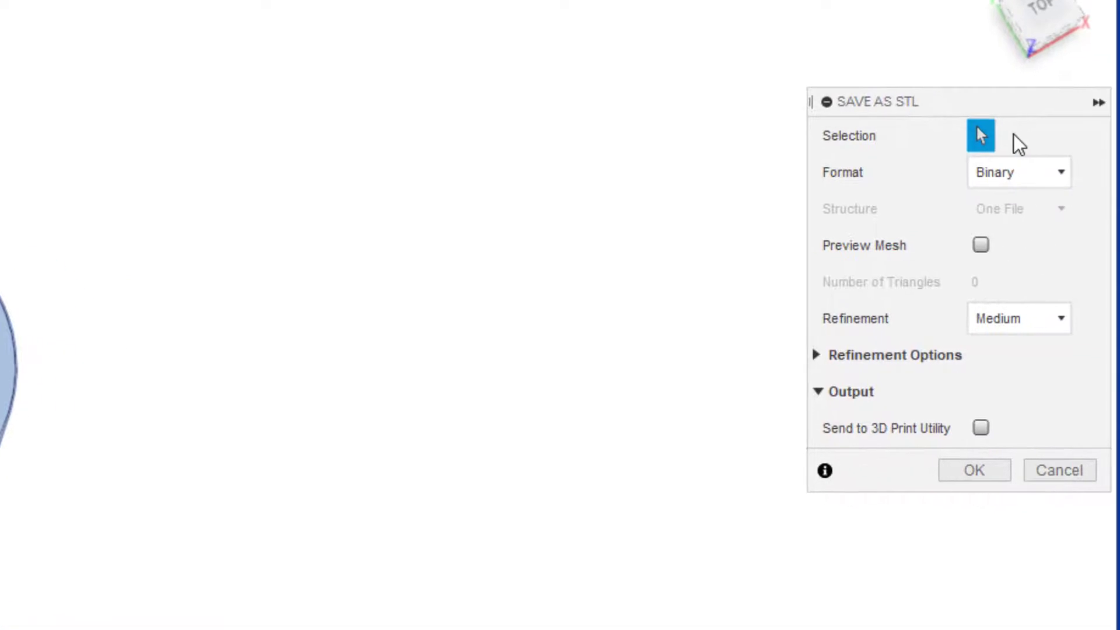
{"action": "left_click", "coordinate": [983, 475]}
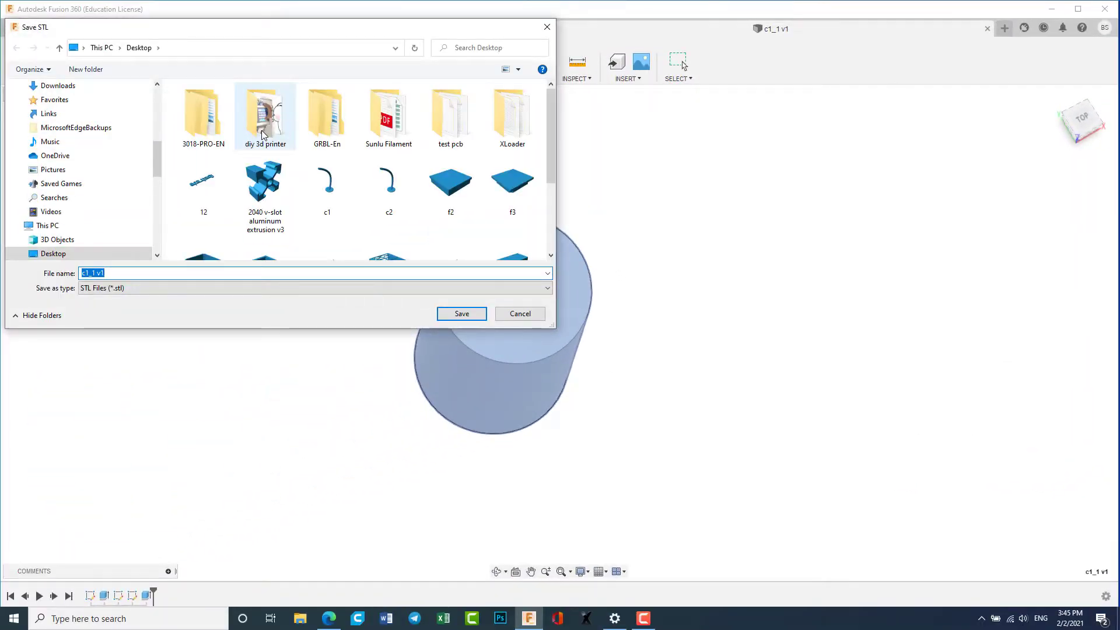
{"action": "scroll", "coordinate": [262, 135], "scroll_direction": "down", "scroll_amount": 3}
{"action": "scroll", "coordinate": [318, 172], "scroll_direction": "up", "scroll_amount": 3}
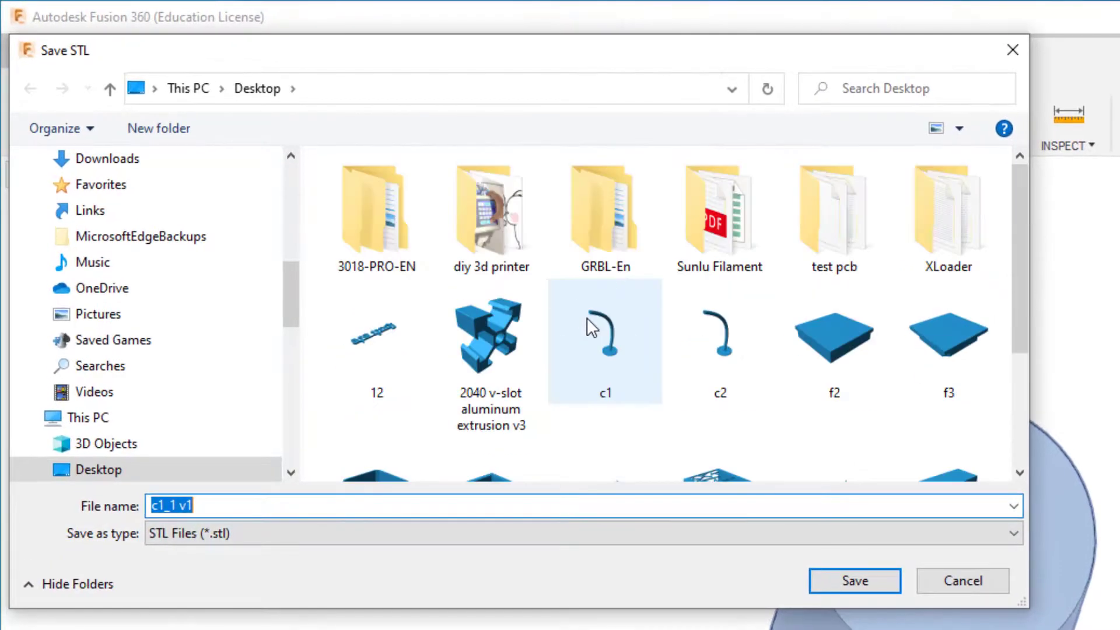
{"action": "scroll", "coordinate": [587, 317], "scroll_direction": "down", "scroll_amount": 3}
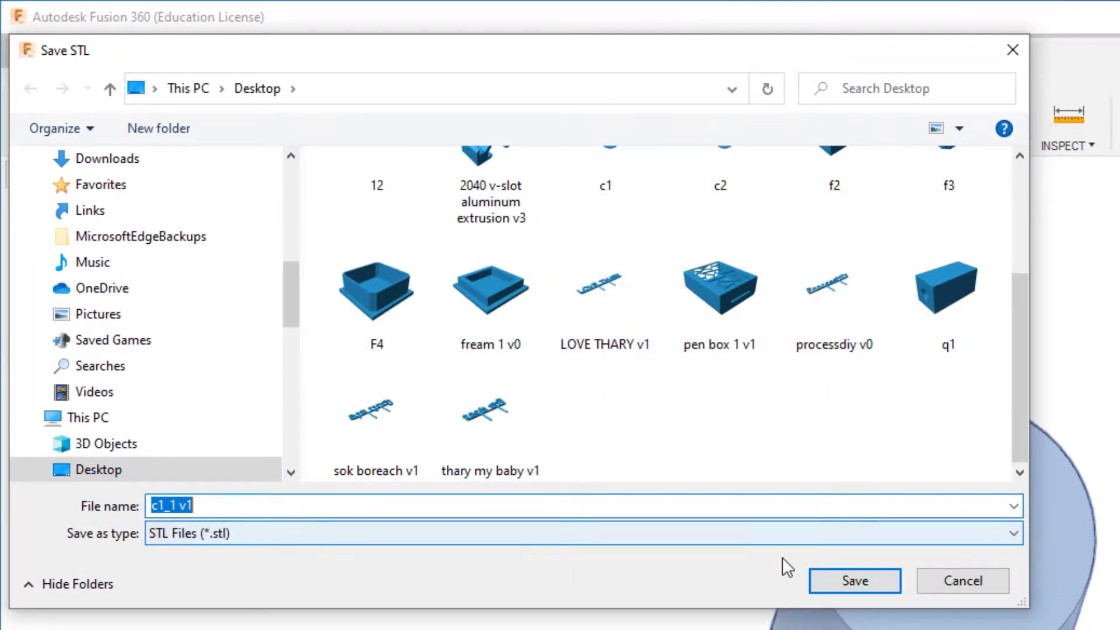
{"action": "left_click", "coordinate": [840, 577]}
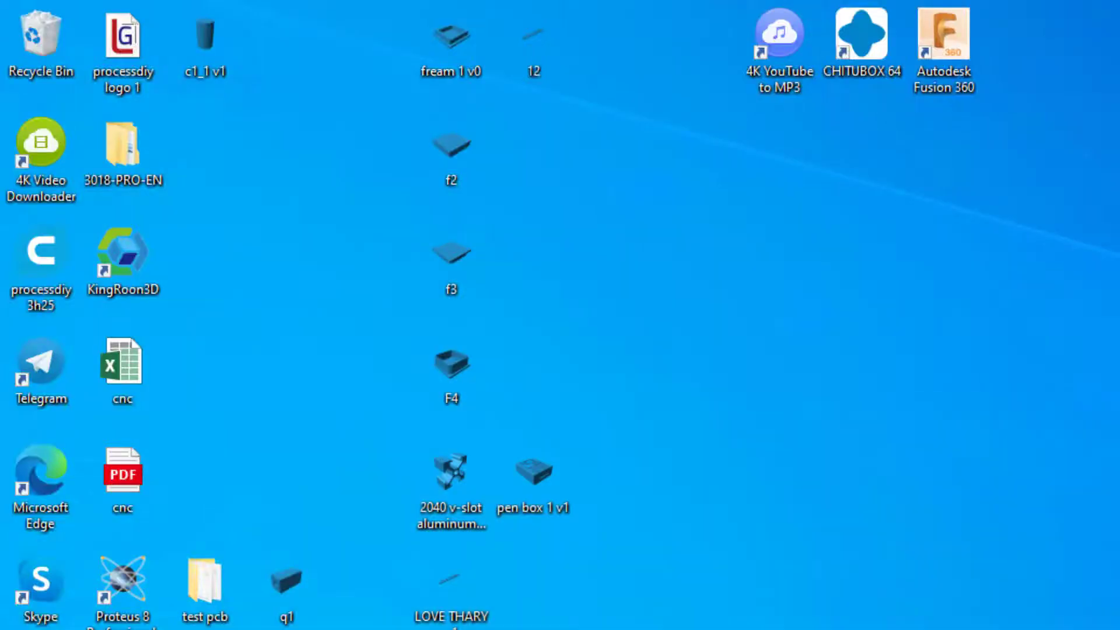
Step: Move the c1_1 v1 STL icon to open desktop space and open it in Print 3D
{"action": "left_click_drag", "start_coordinate": [205, 35], "coordinate": [1025, 584]}
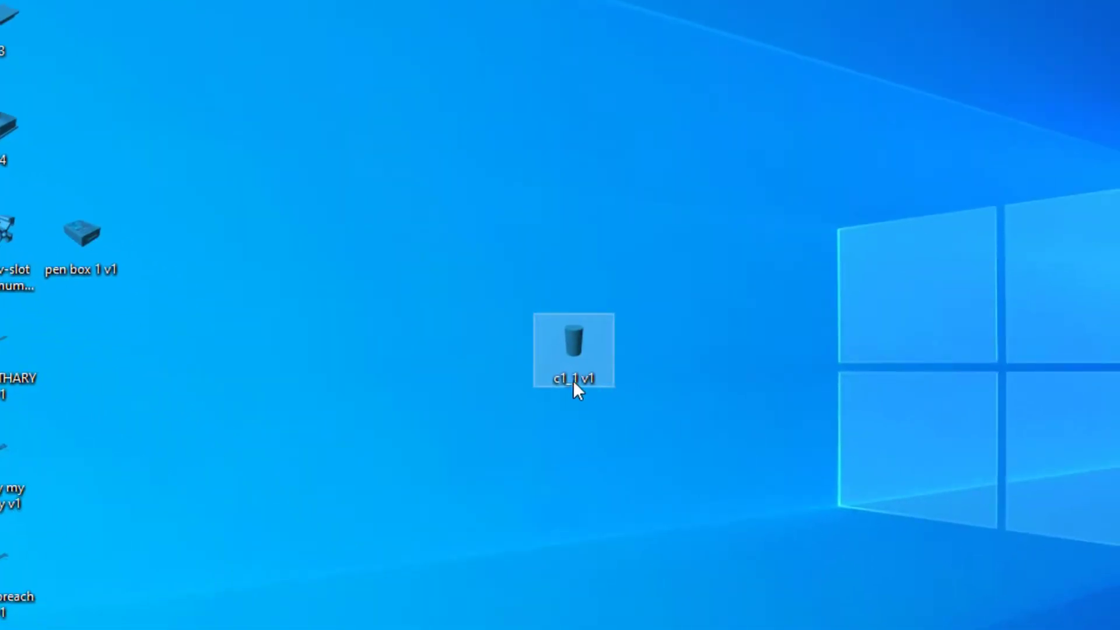
{"action": "double_click", "coordinate": [593, 339]}
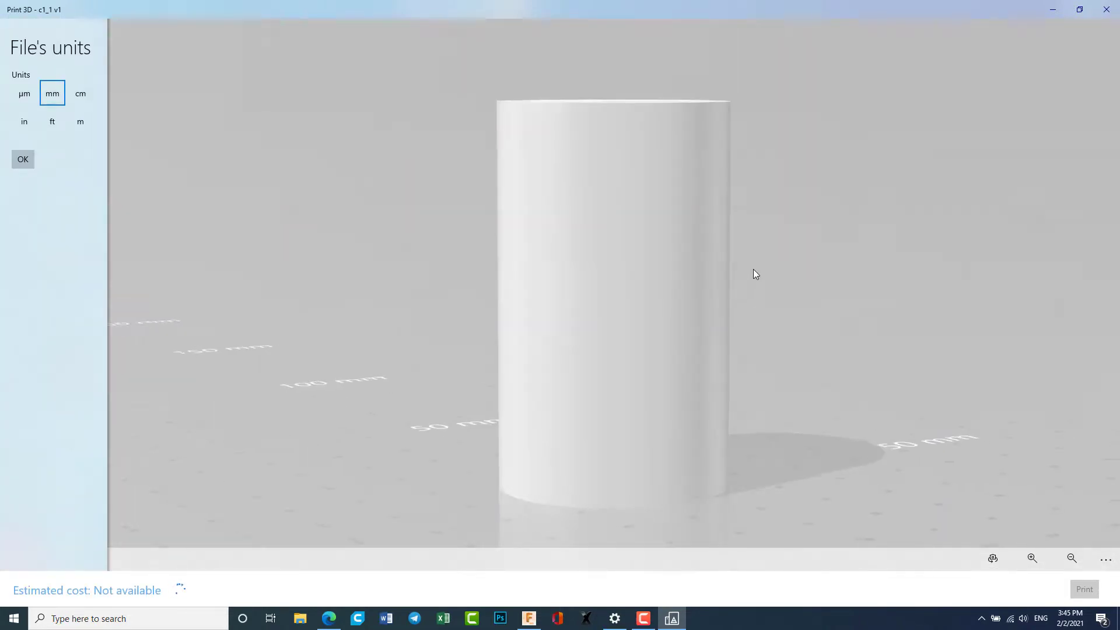
Step: Inspect the exported cylinder and hole from top and side angles, then return to Fusion 360
{"action": "mouse_move", "coordinate": [753, 269]}
{"action": "left_mouse_down"}
{"action": "mouse_move", "coordinate": [656, 93]}
{"action": "mouse_move", "coordinate": [664, 216]}
{"action": "mouse_move", "coordinate": [631, 380]}
{"action": "left_mouse_up"}
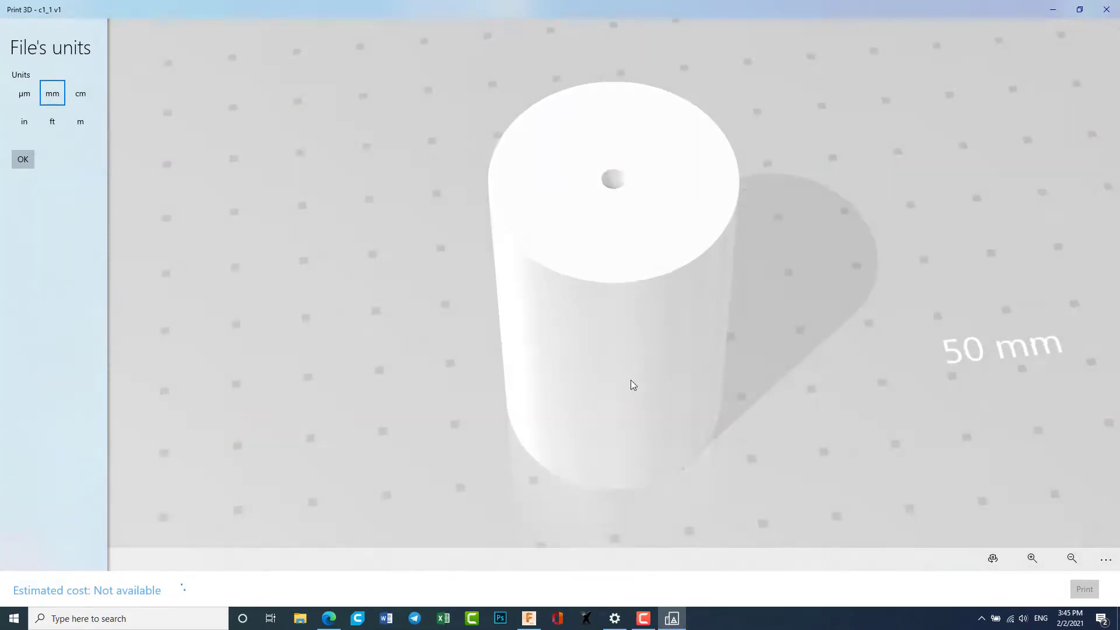
{"action": "scroll", "coordinate": [631, 380], "scroll_direction": "up", "scroll_amount": 3}
{"action": "scroll", "coordinate": [631, 380], "scroll_direction": "down", "scroll_amount": 5}
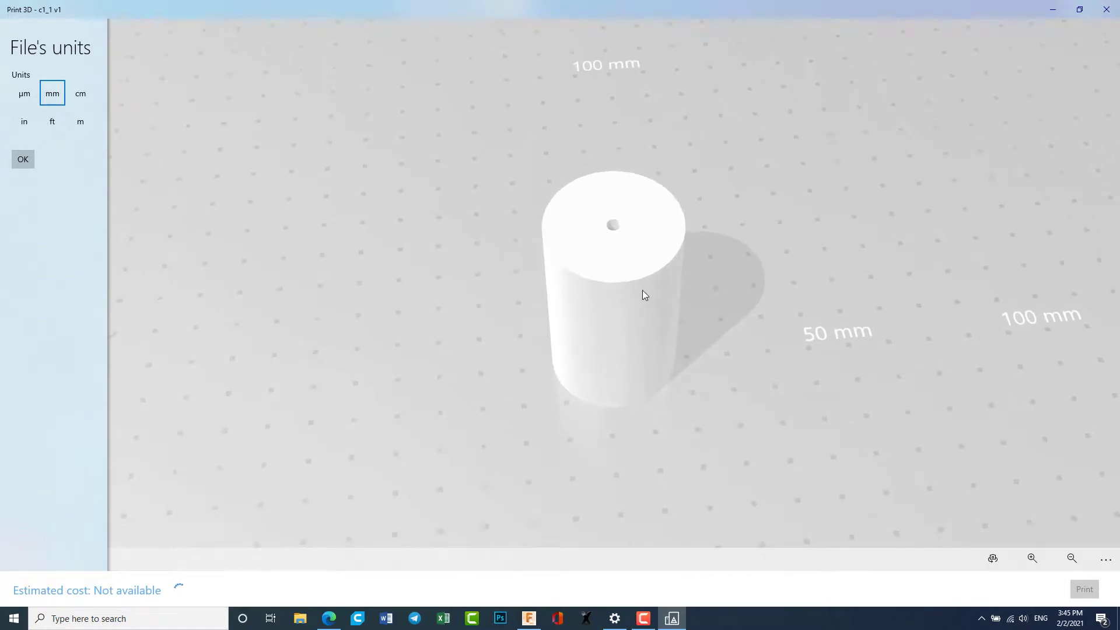
{"action": "mouse_move", "coordinate": [642, 289]}
{"action": "left_mouse_down"}
{"action": "mouse_move", "coordinate": [559, 201]}
{"action": "mouse_move", "coordinate": [672, 163]}
{"action": "mouse_move", "coordinate": [712, 258]}
{"action": "mouse_move", "coordinate": [633, 292]}
{"action": "mouse_move", "coordinate": [517, 260]}
{"action": "left_mouse_up"}
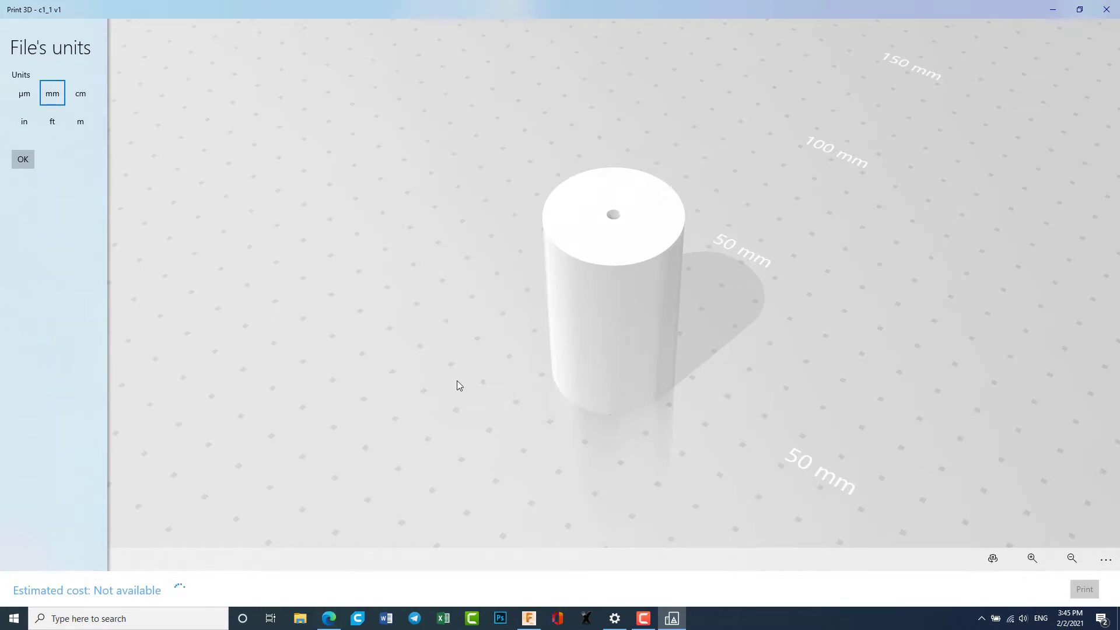
{"action": "mouse_move", "coordinate": [690, 330]}
{"action": "left_mouse_down"}
{"action": "mouse_move", "coordinate": [705, 269]}
{"action": "mouse_move", "coordinate": [662, 327]}
{"action": "left_mouse_up"}
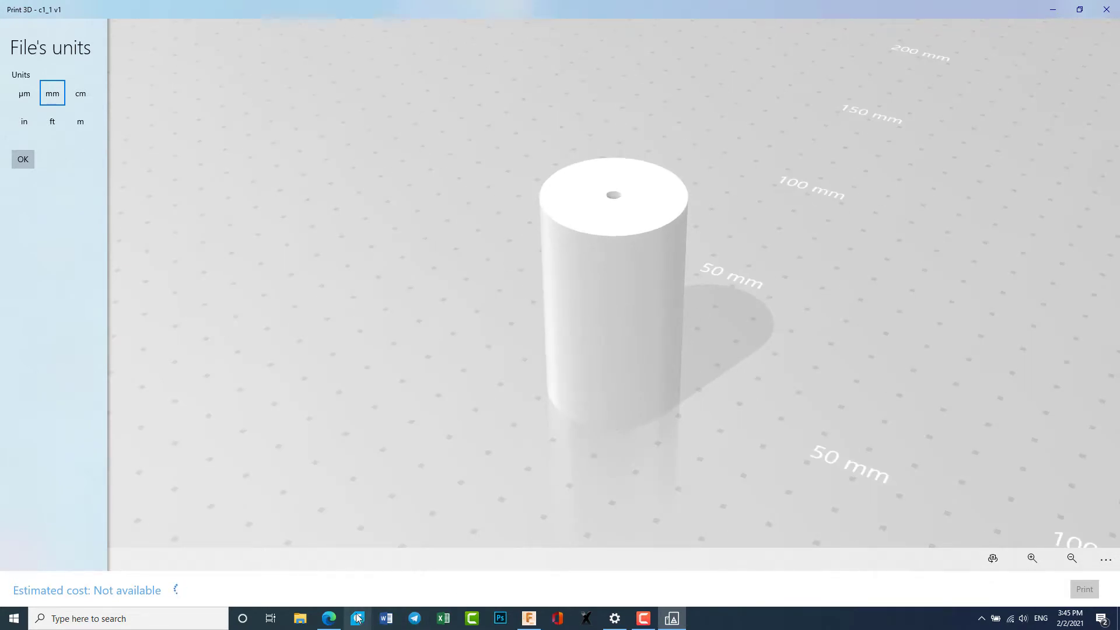
{"action": "left_click", "coordinate": [528, 618]}
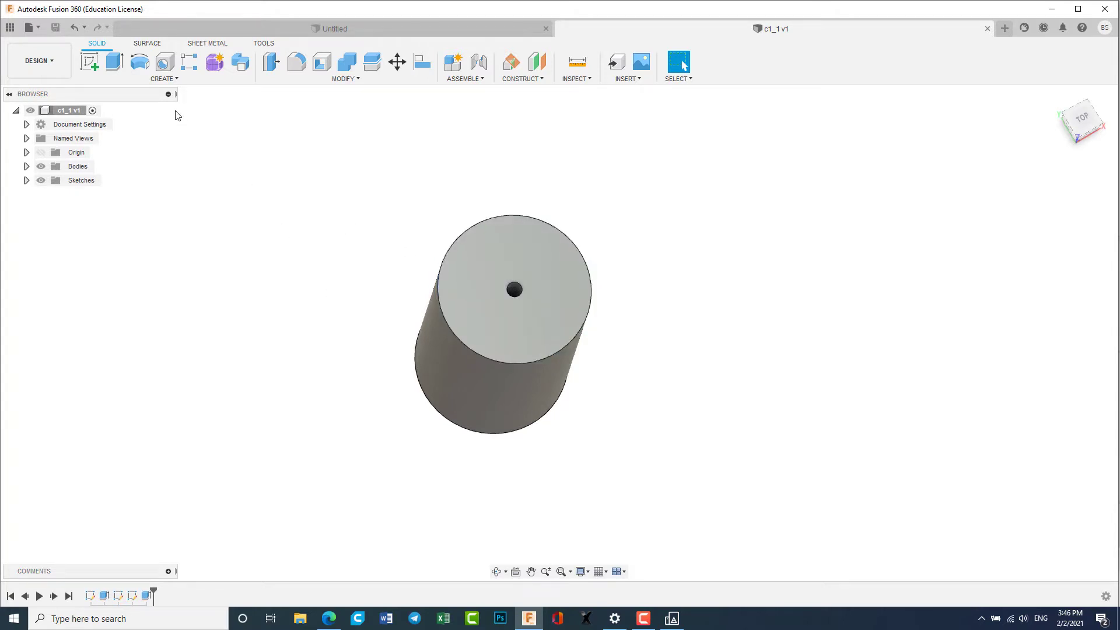
Step: Open the earlier c1 curved-rod design from the Data Panel and orbit it to a new angle
{"action": "left_click", "coordinate": [10, 28]}
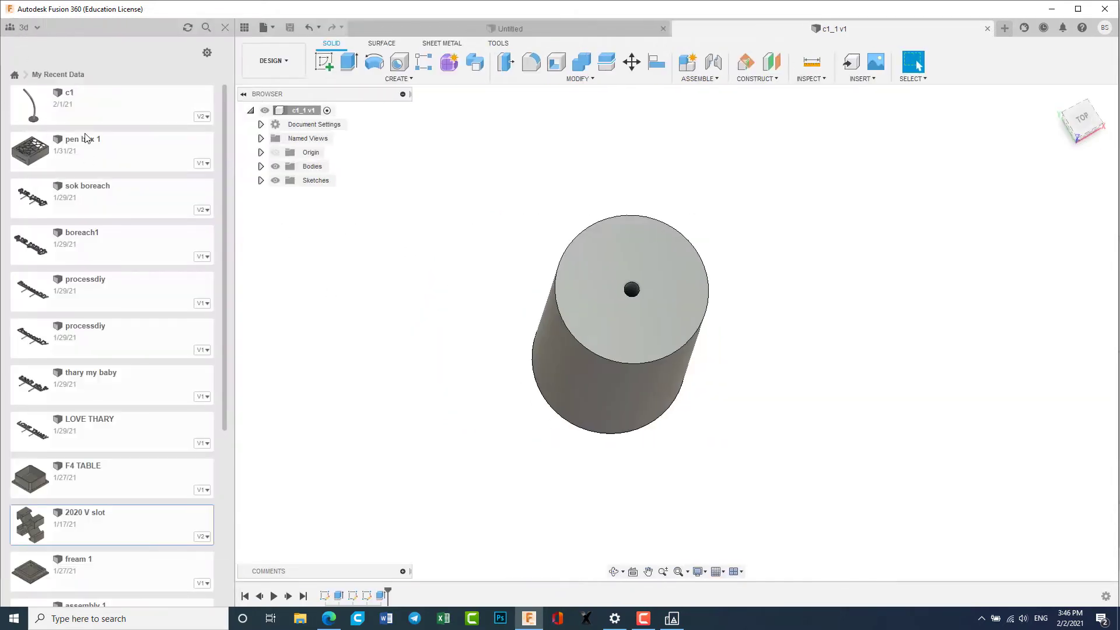
{"action": "double_click", "coordinate": [90, 111]}
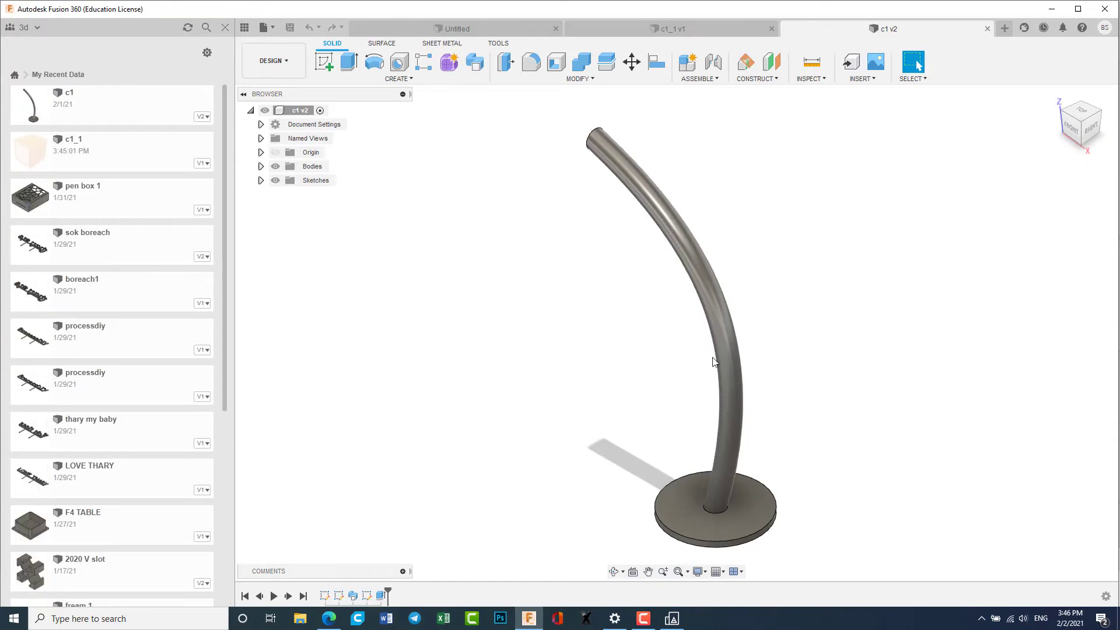
{"action": "left_click", "coordinate": [616, 576]}
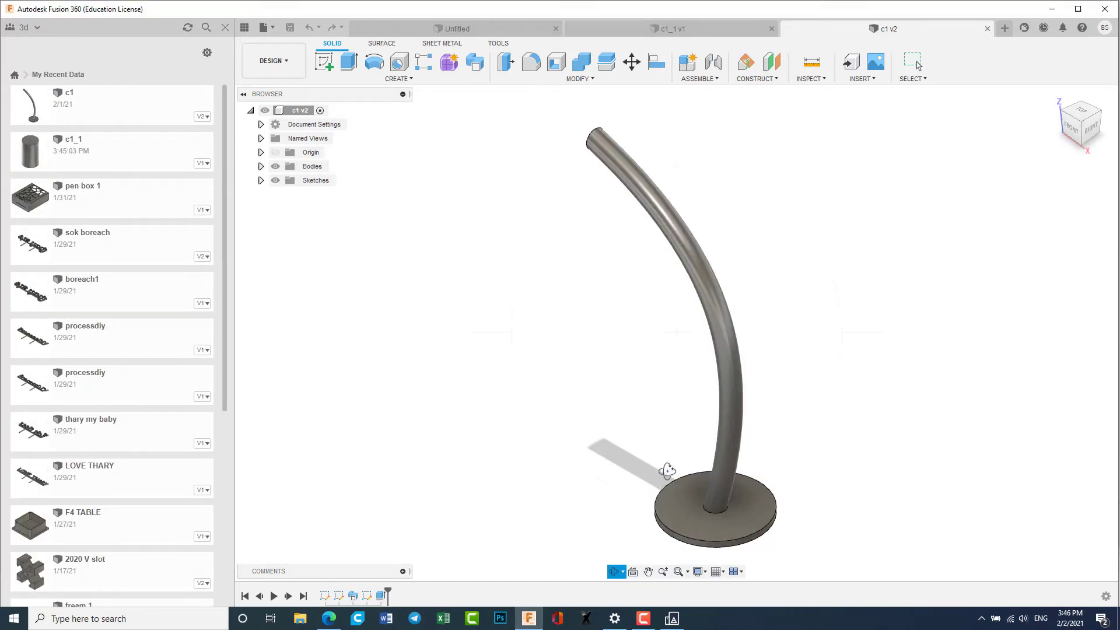
{"action": "mouse_move", "coordinate": [662, 470]}
{"action": "left_mouse_down"}
{"action": "mouse_move", "coordinate": [720, 379]}
{"action": "mouse_move", "coordinate": [794, 365]}
{"action": "mouse_move", "coordinate": [807, 324]}
{"action": "mouse_move", "coordinate": [799, 352]}
{"action": "mouse_move", "coordinate": [839, 347]}
{"action": "mouse_move", "coordinate": [742, 270]}
{"action": "mouse_move", "coordinate": [705, 346]}
{"action": "mouse_move", "coordinate": [630, 320]}
{"action": "mouse_move", "coordinate": [657, 298]}
{"action": "mouse_move", "coordinate": [627, 306]}
{"action": "left_mouse_up"}
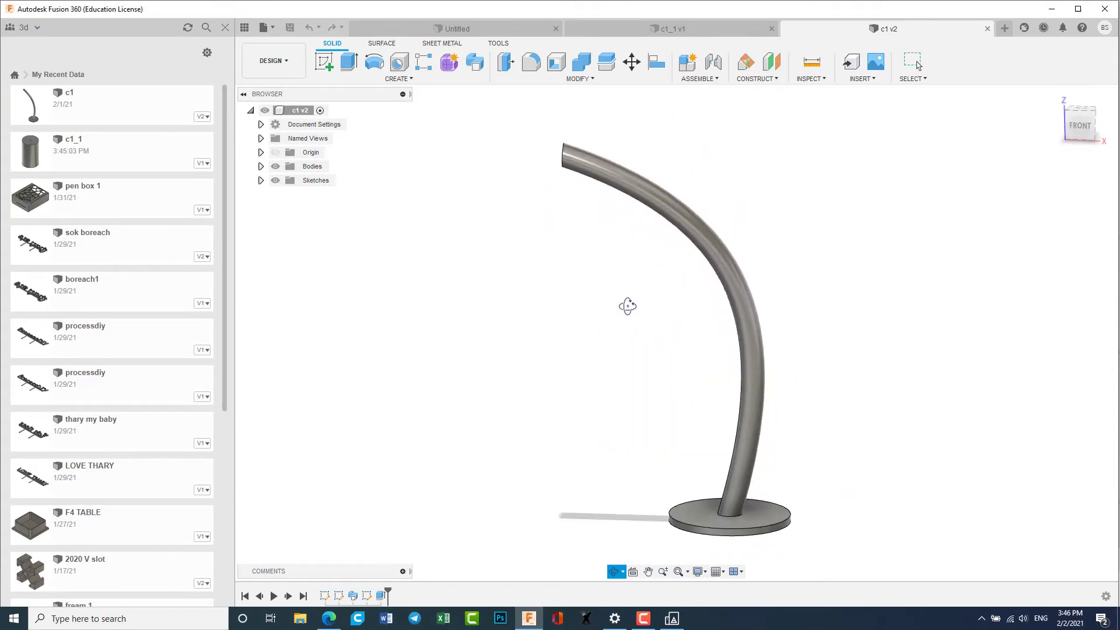